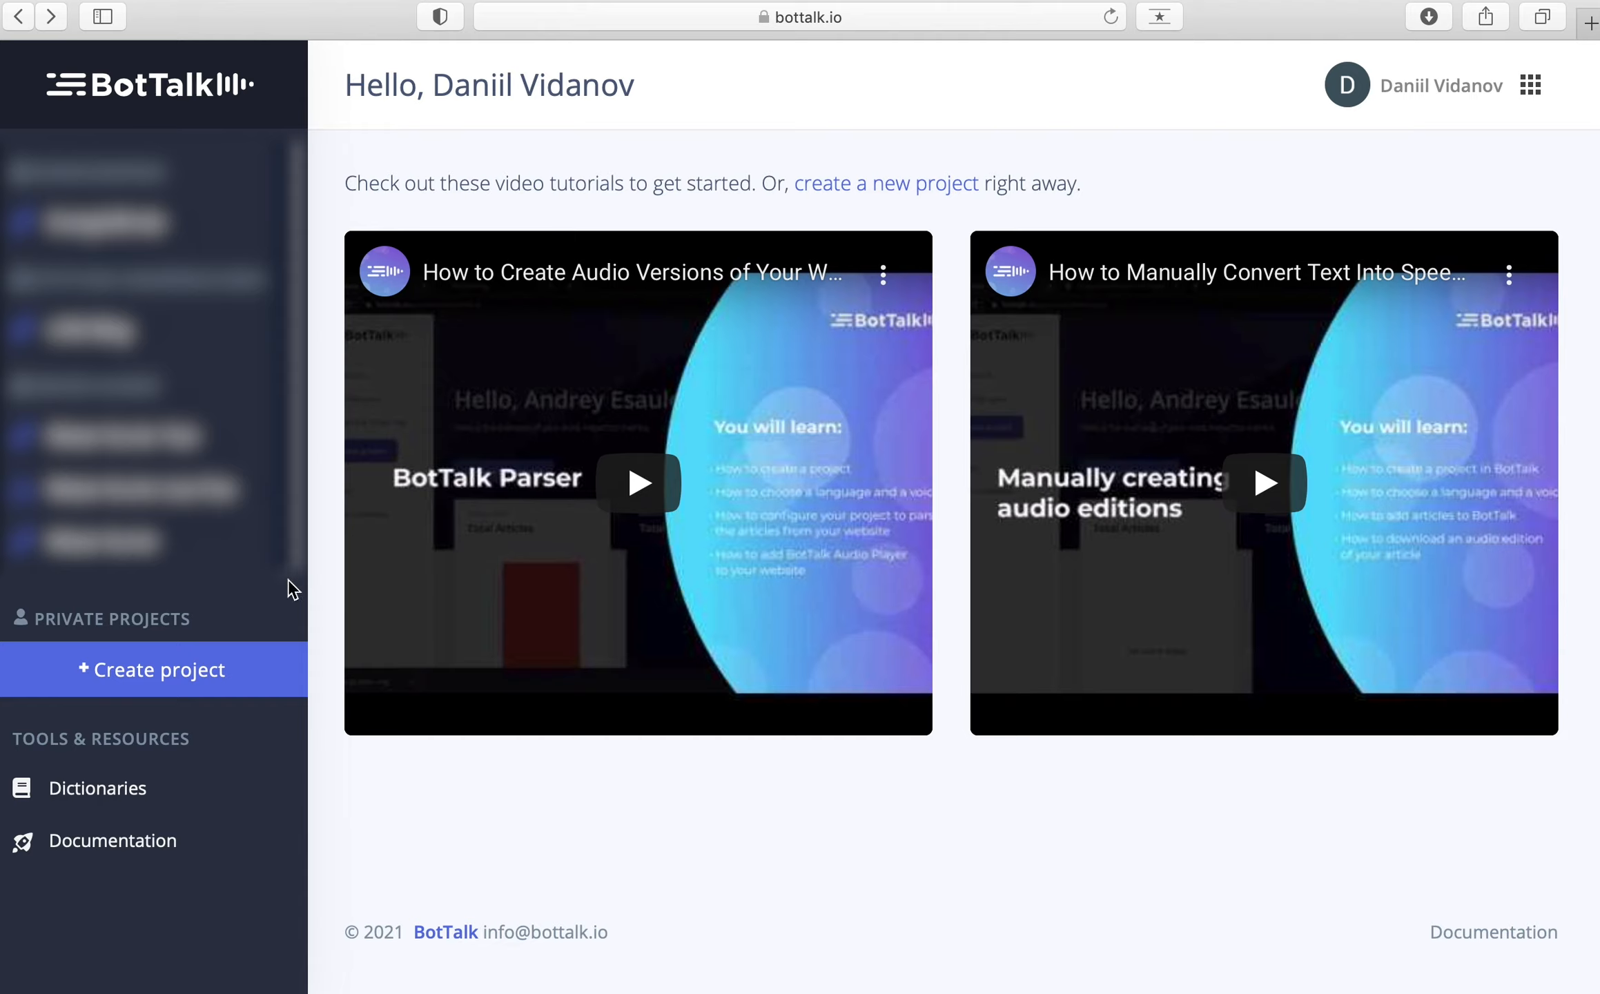
Start a new private project and name it "Test Project".
left_click(253, 679)
scroll(471, 488, "down", 2)
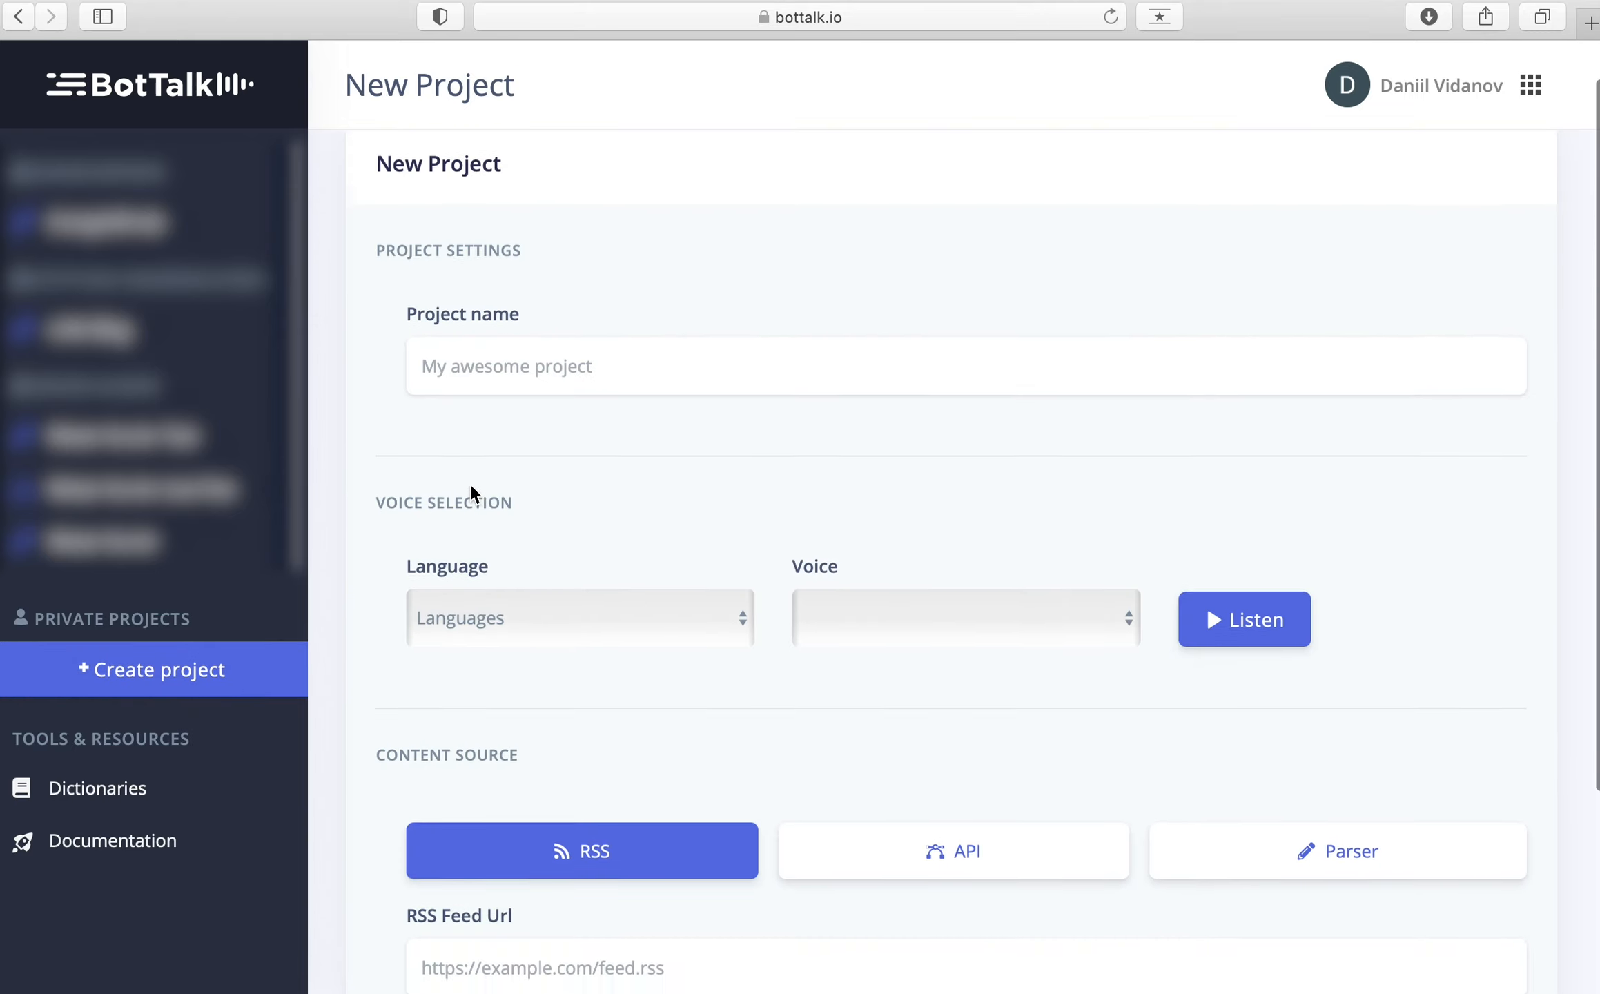
scroll(471, 487, "down", 2)
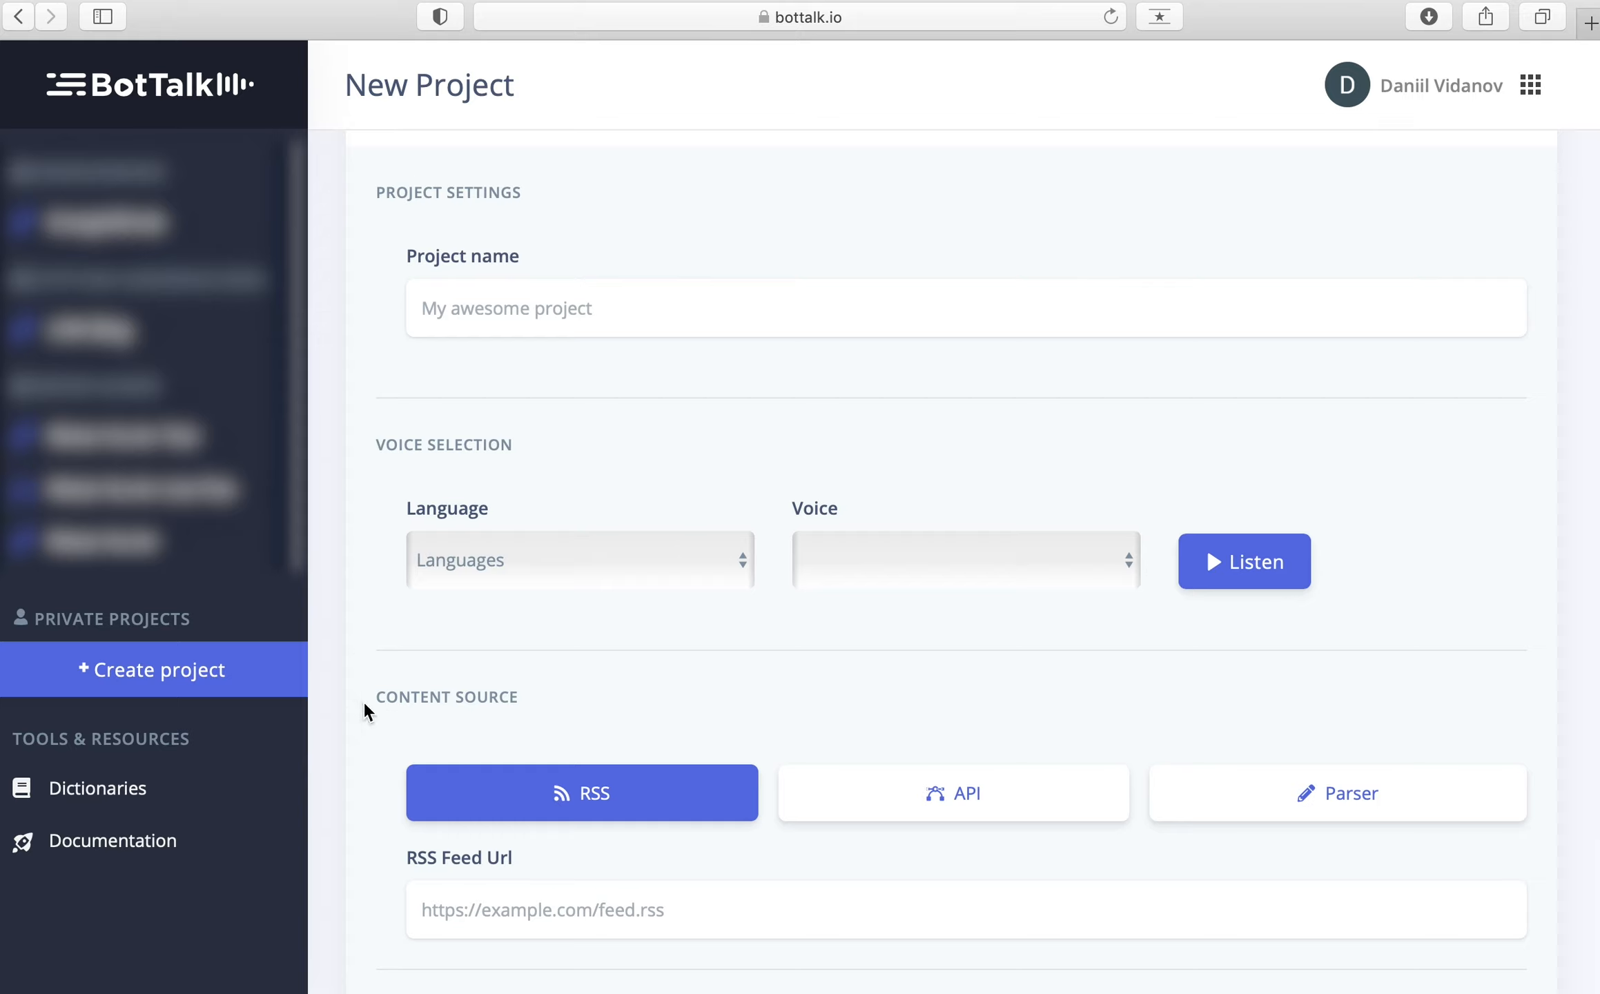
left_click(530, 324)
type("T")
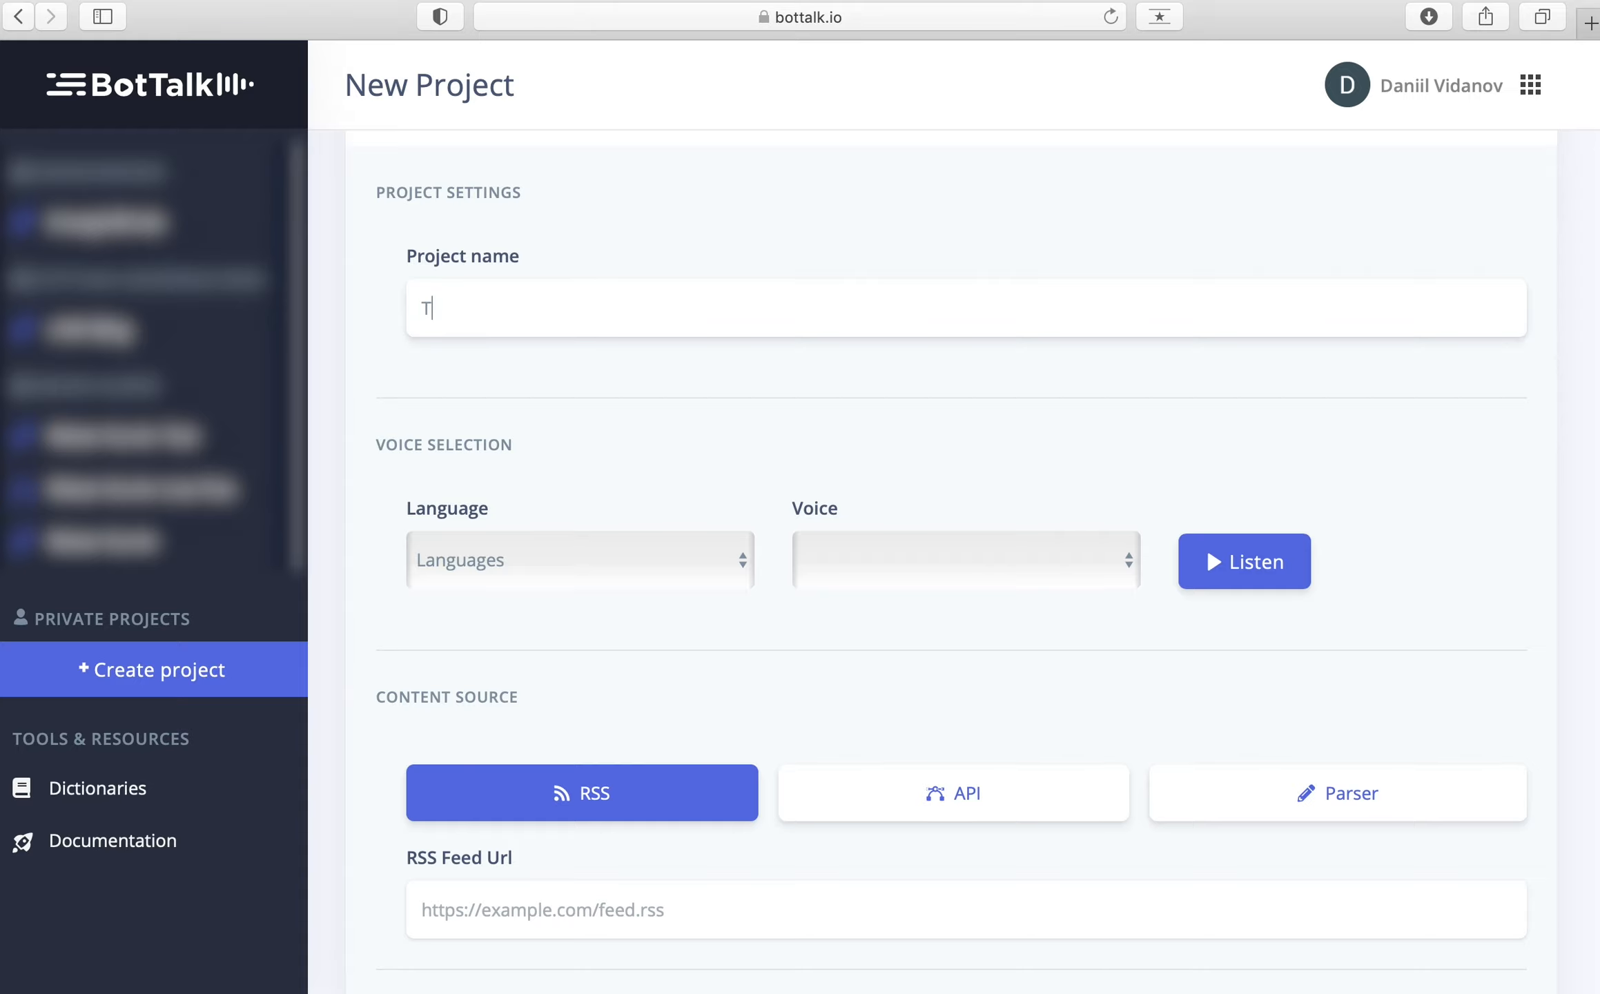
type("est Project")
Set the project's language to English (UK) and its voice to Brian (male, premium).
left_click(613, 565)
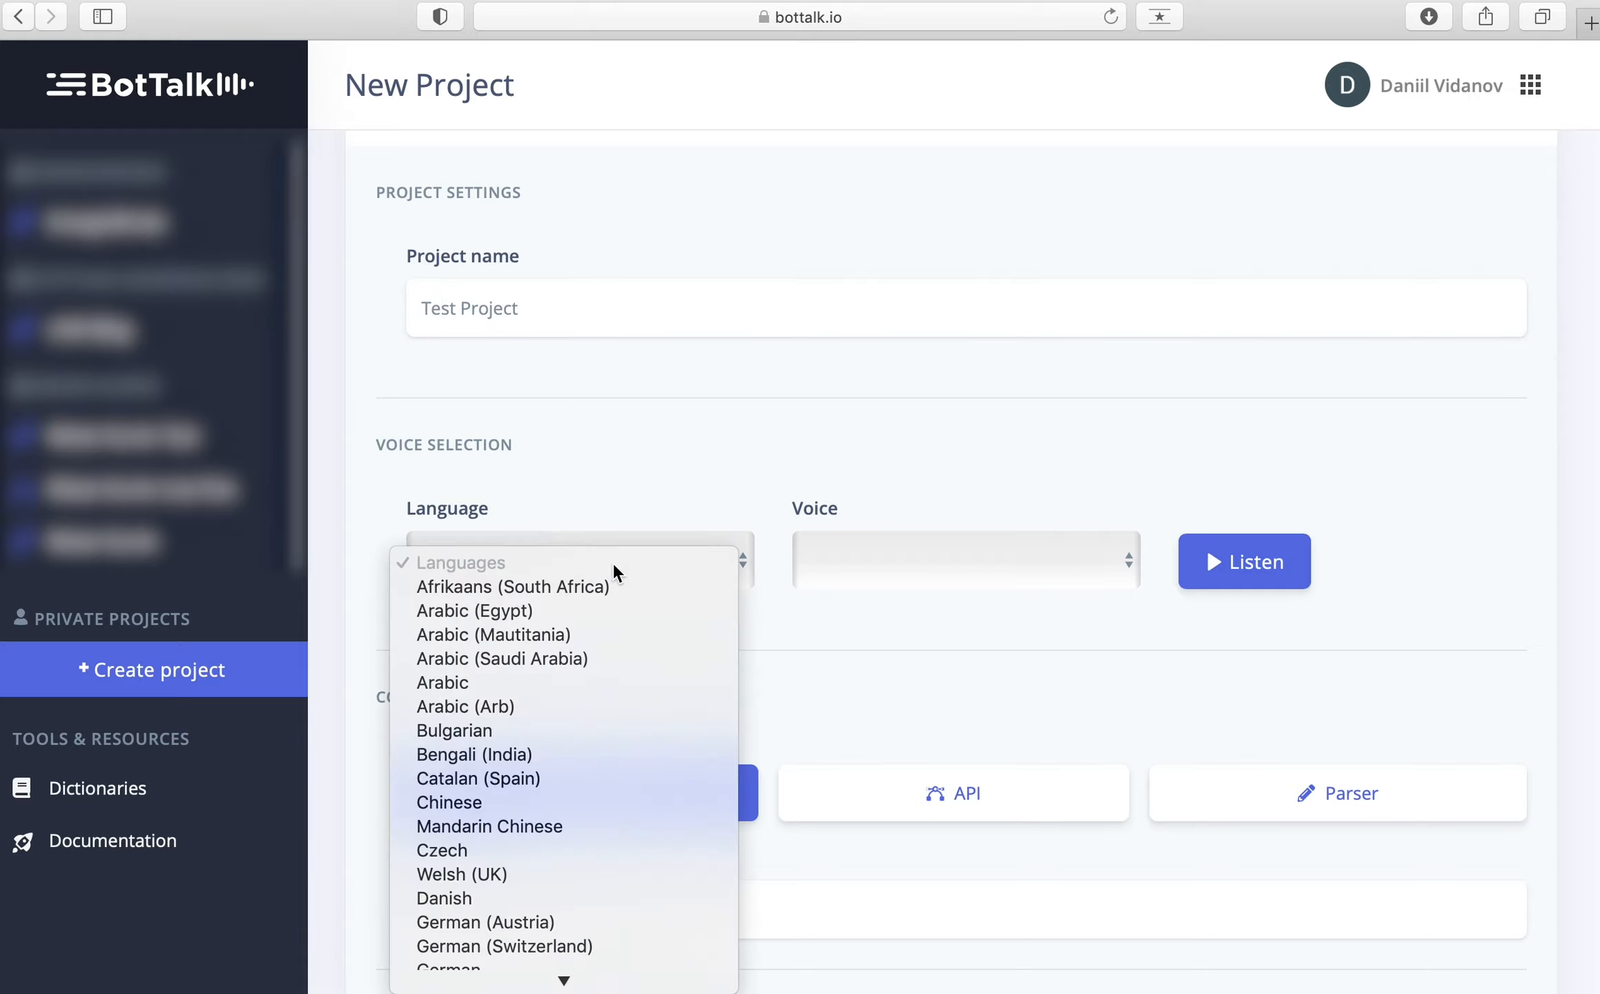
scroll(611, 830, "down", 10)
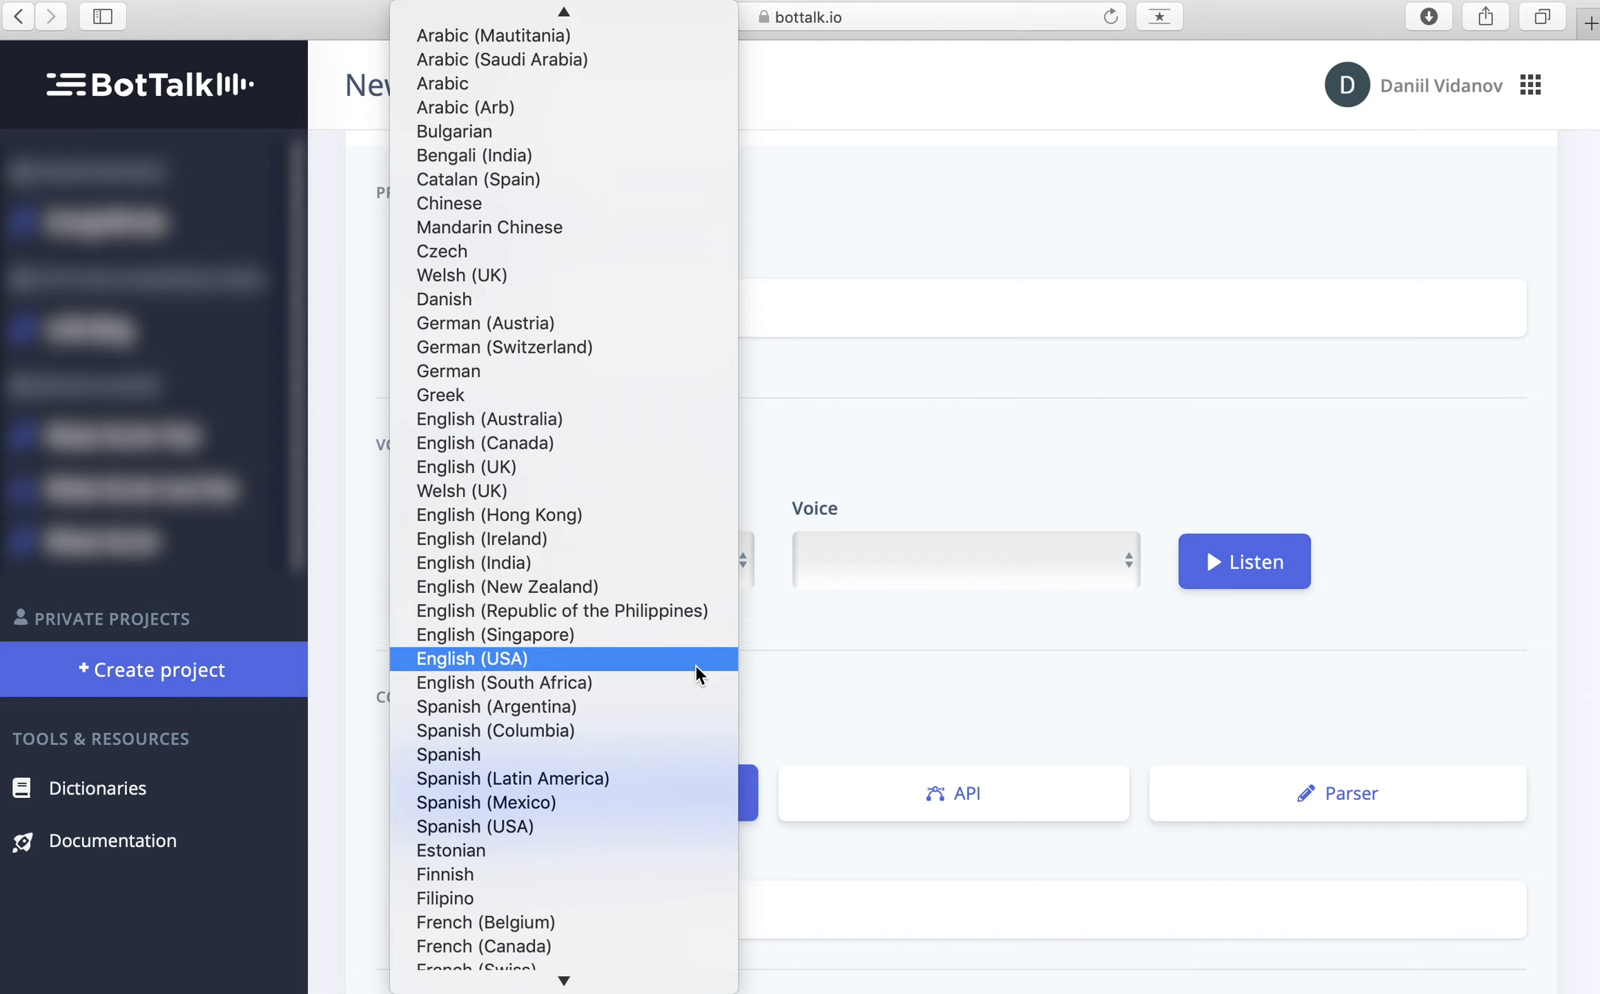
left_click(705, 466)
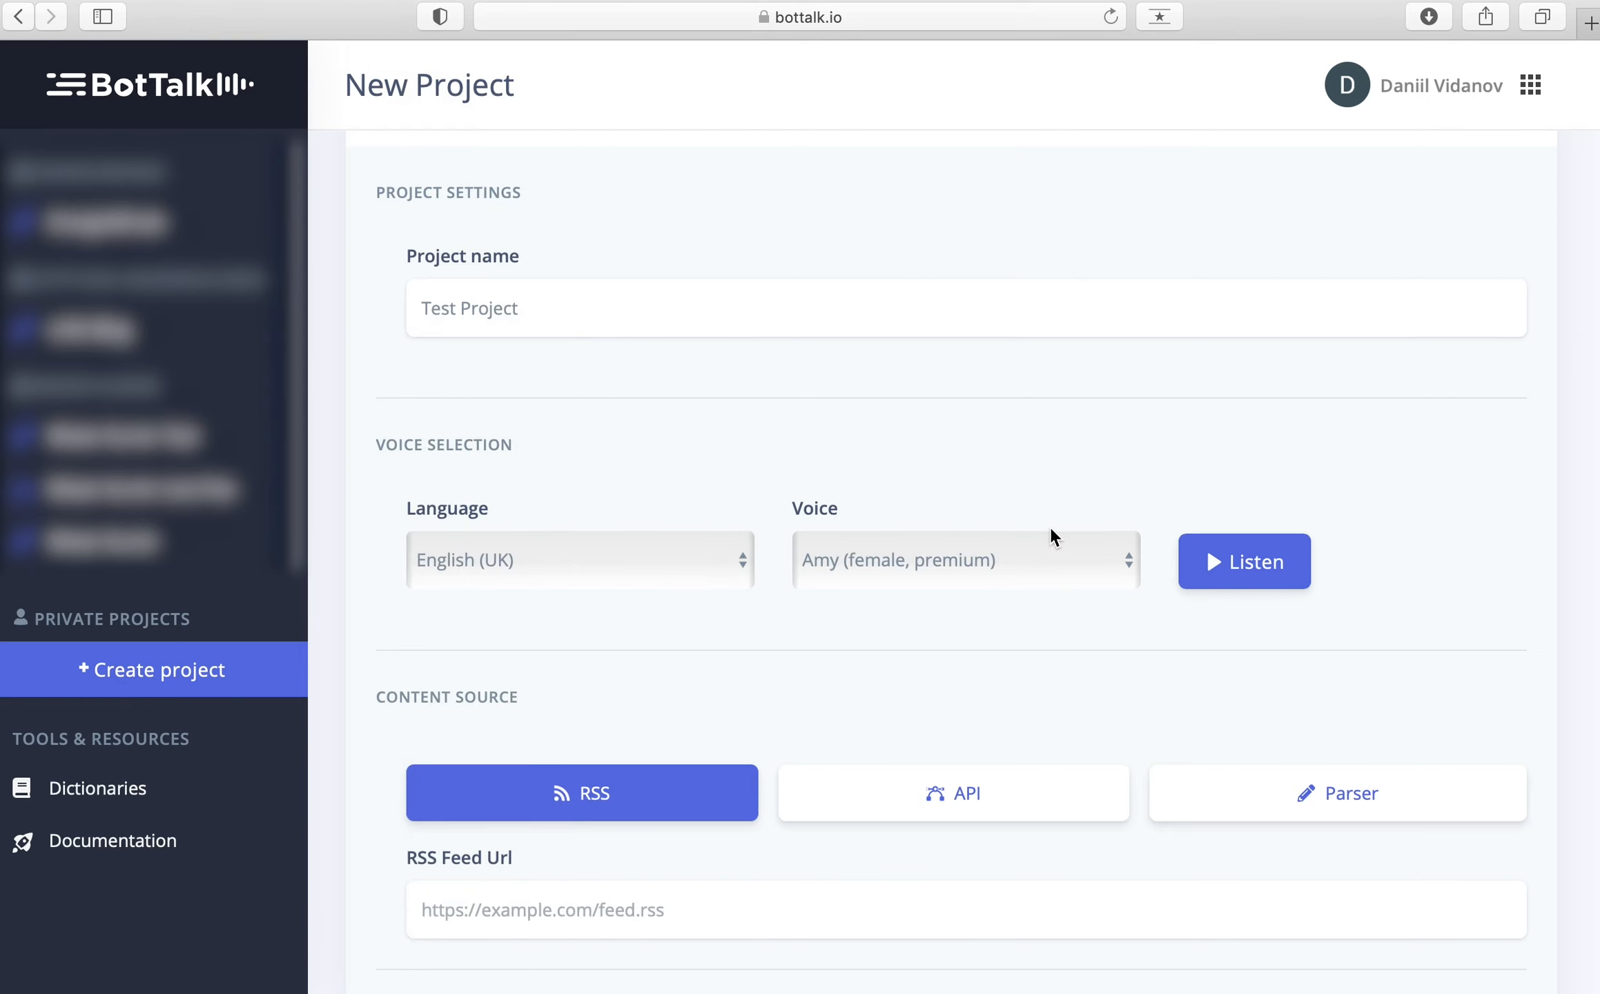
left_click(1092, 559)
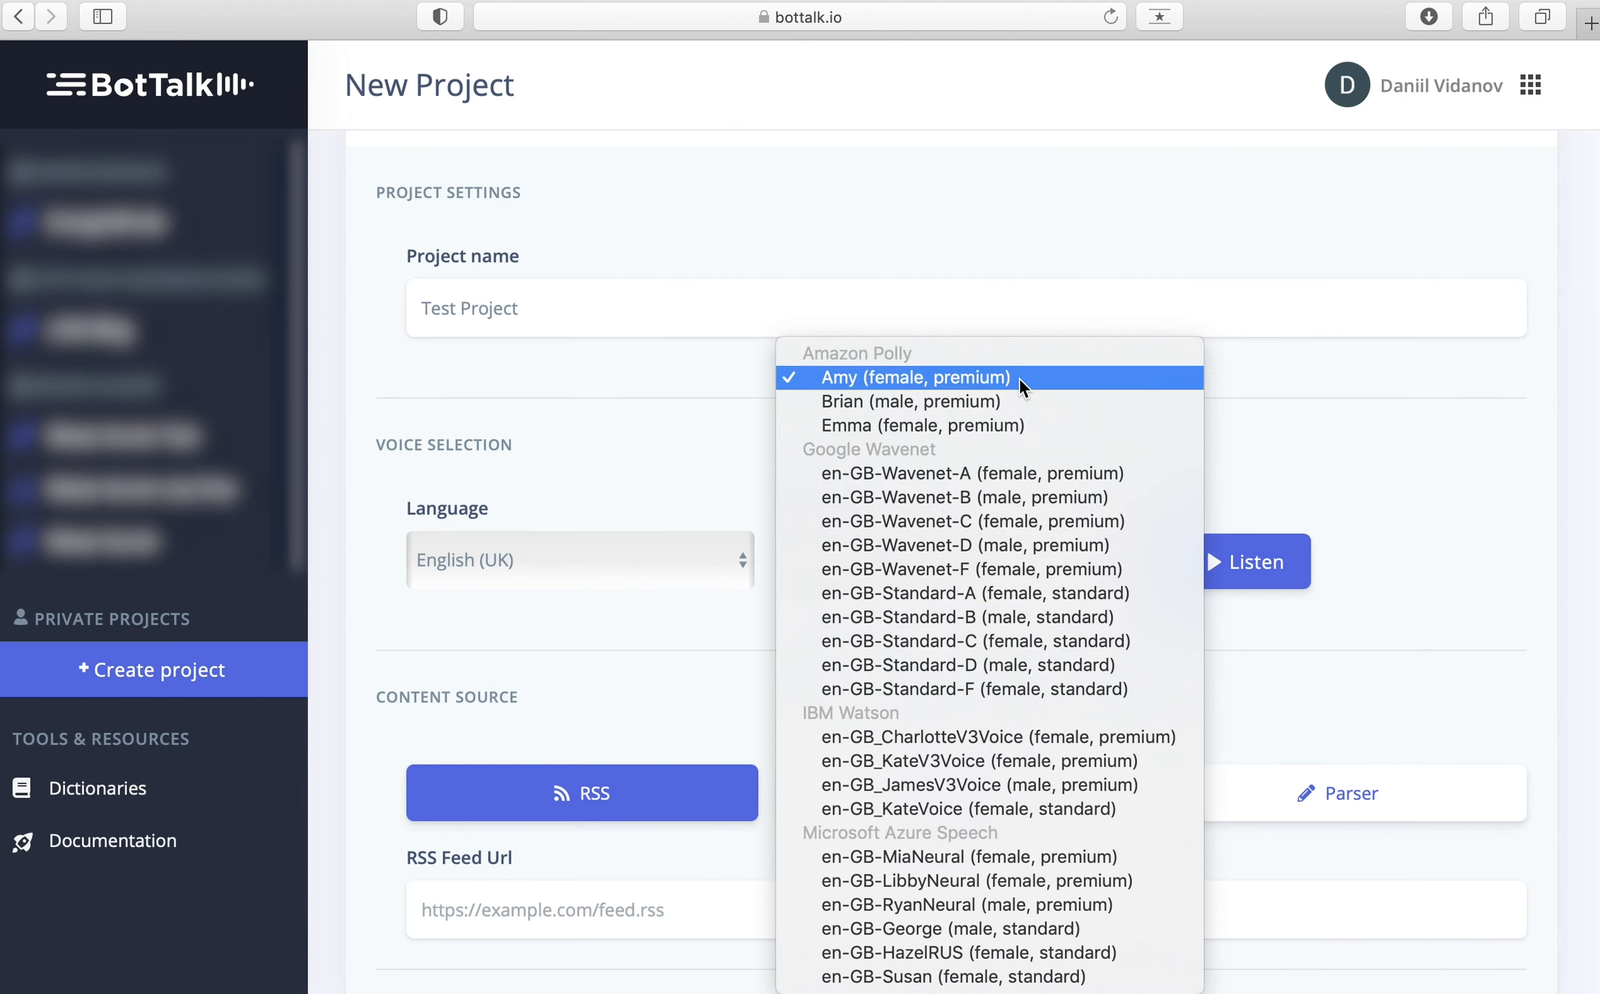
left_click(1014, 402)
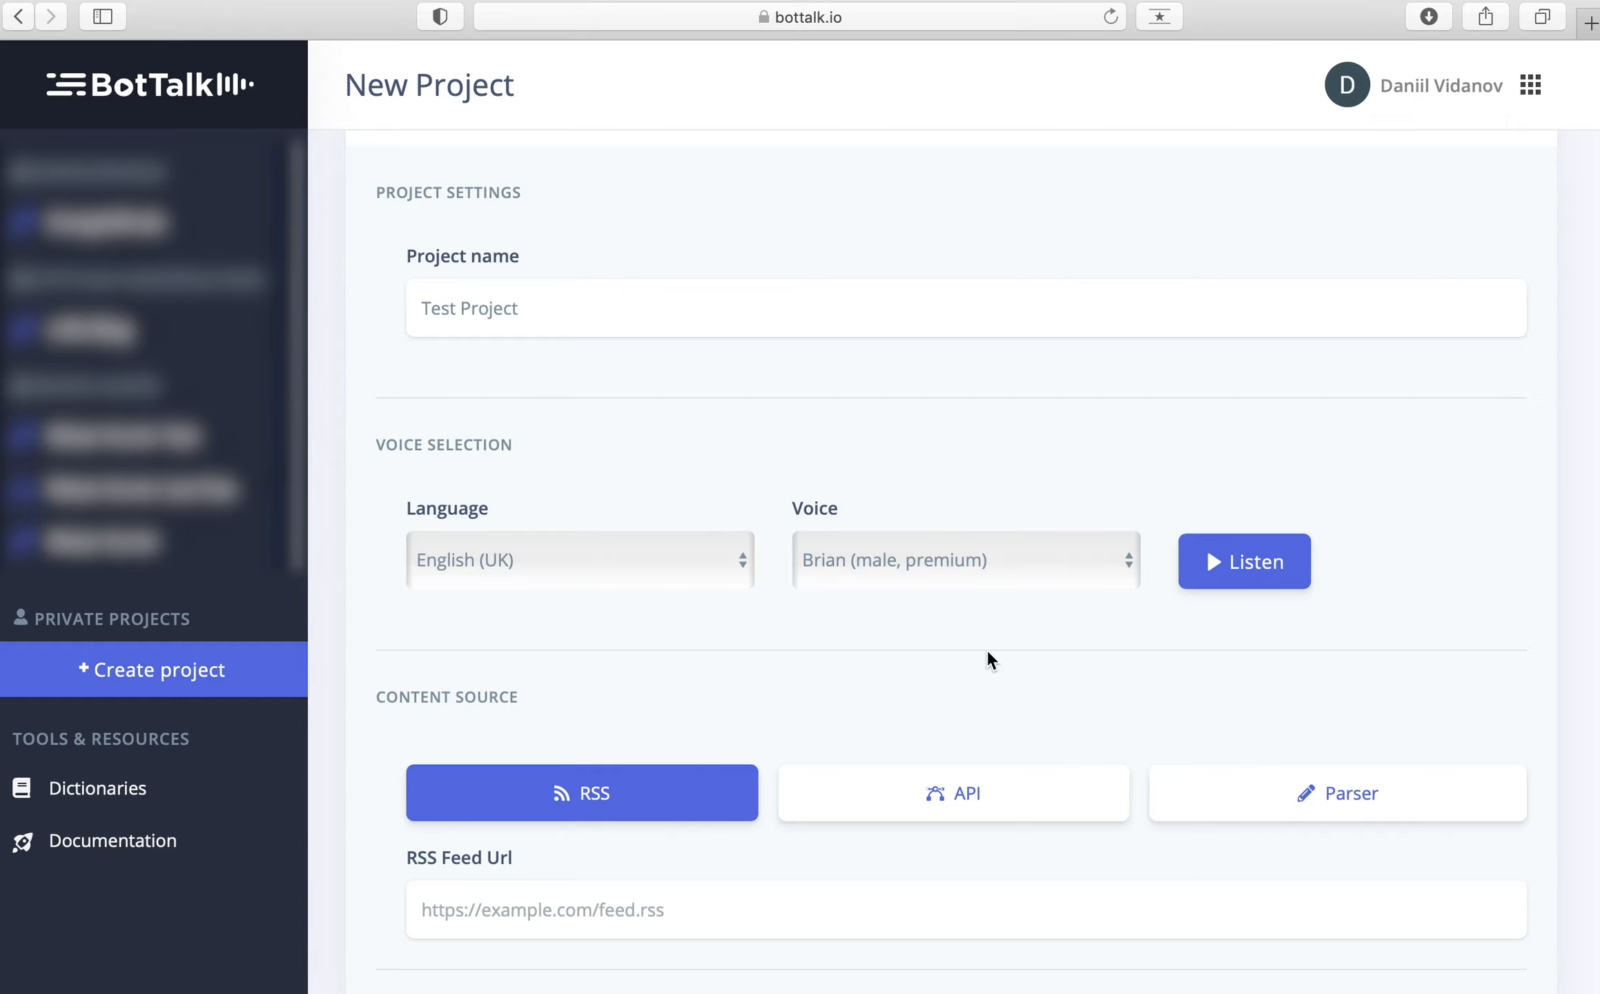
Try the RSS and API options as the project's content source.
scroll(987, 651, "down", 3)
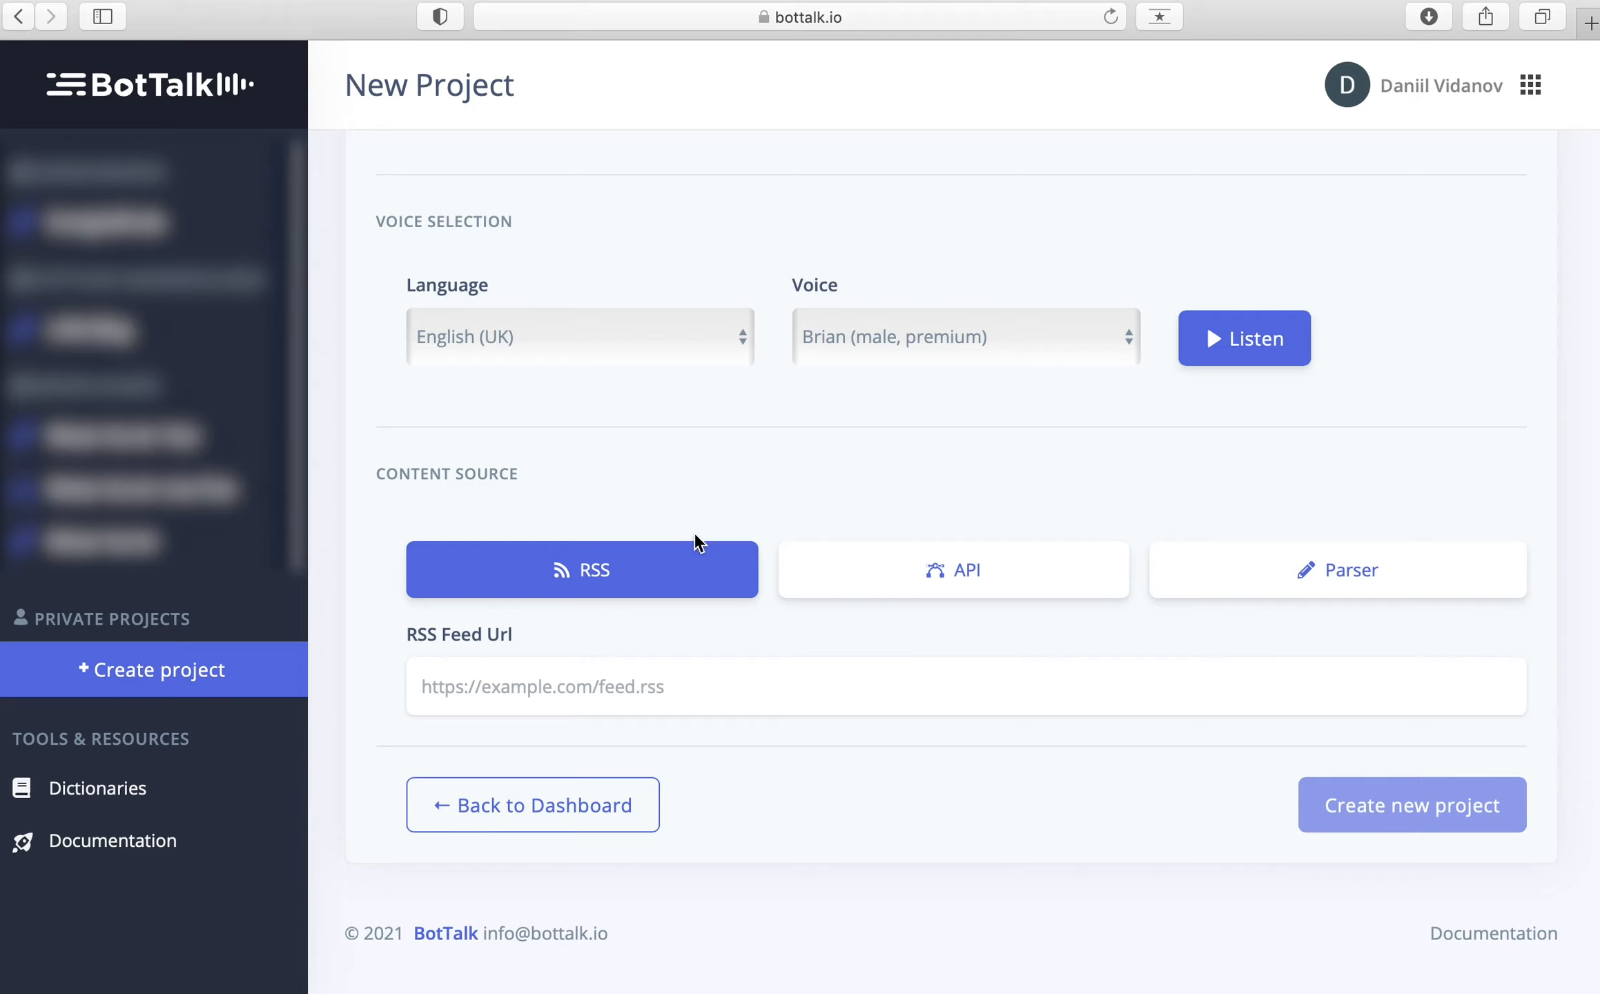
left_click(665, 573)
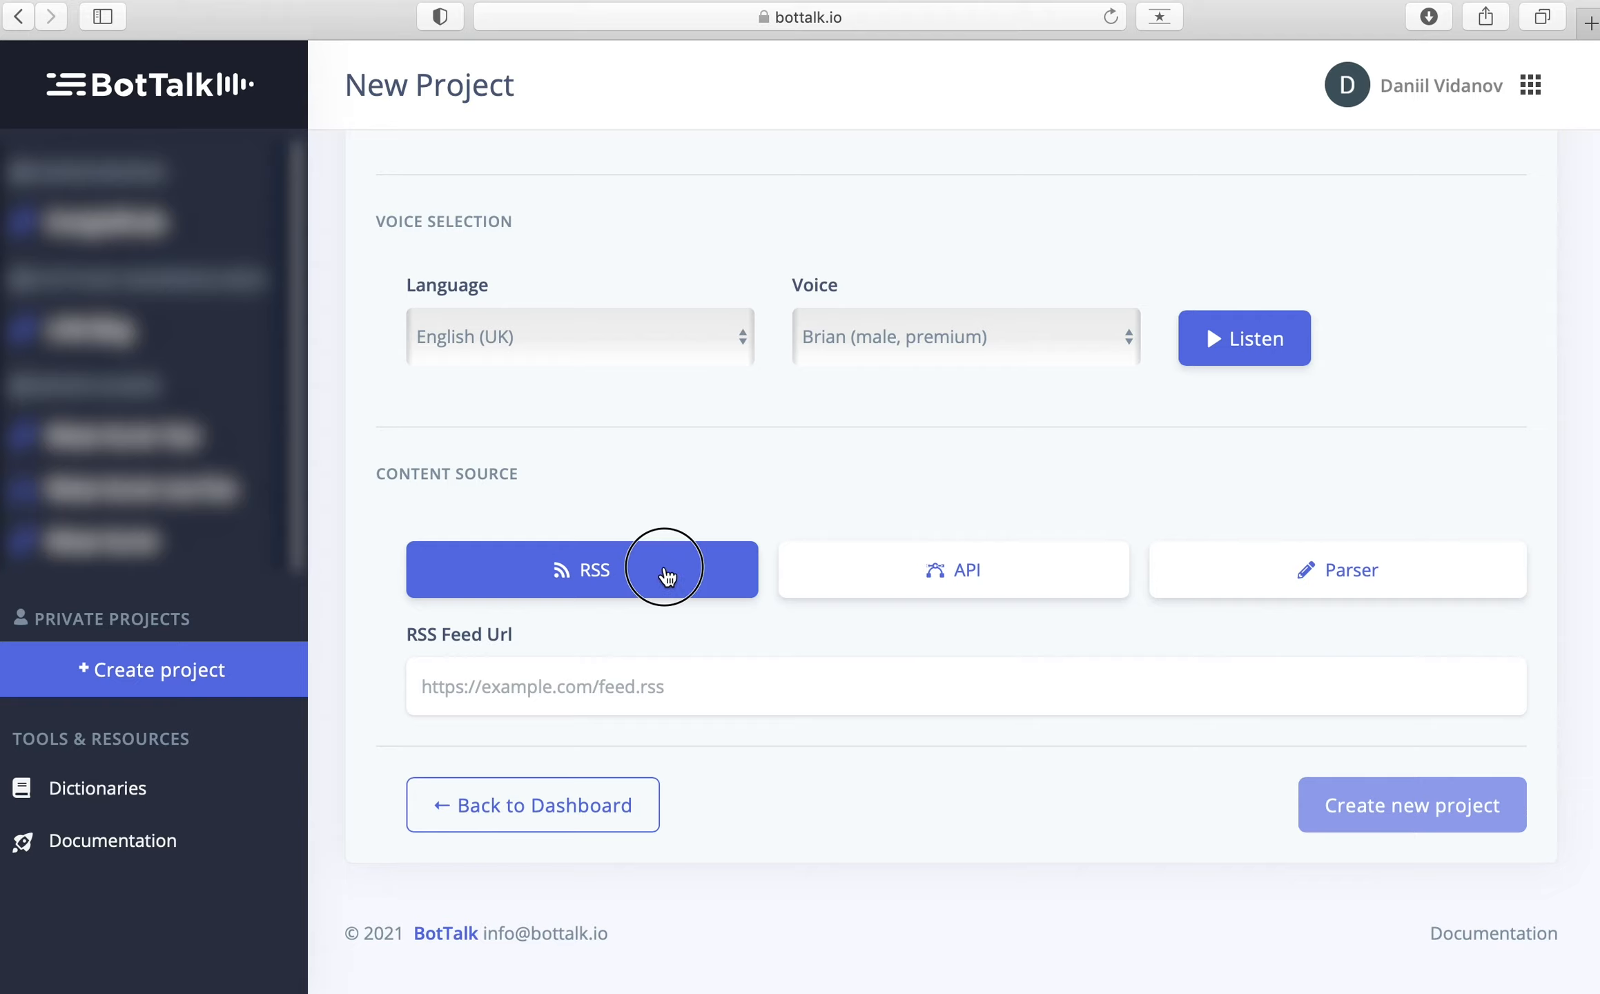
left_click(672, 686)
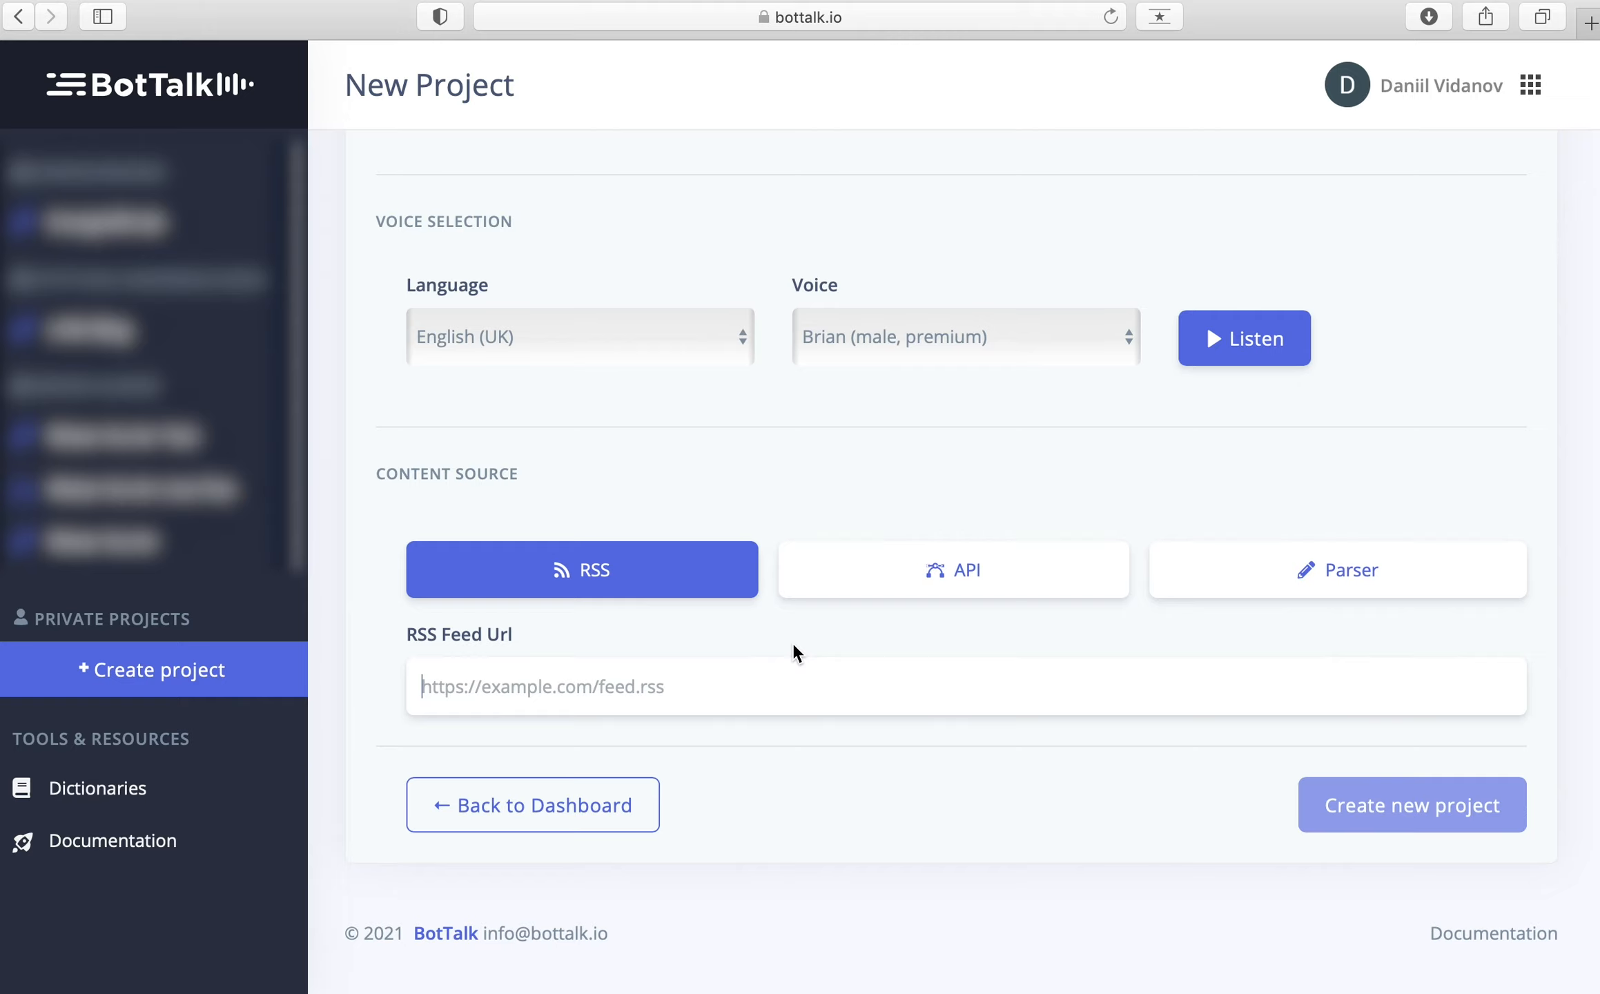
left_click(840, 583)
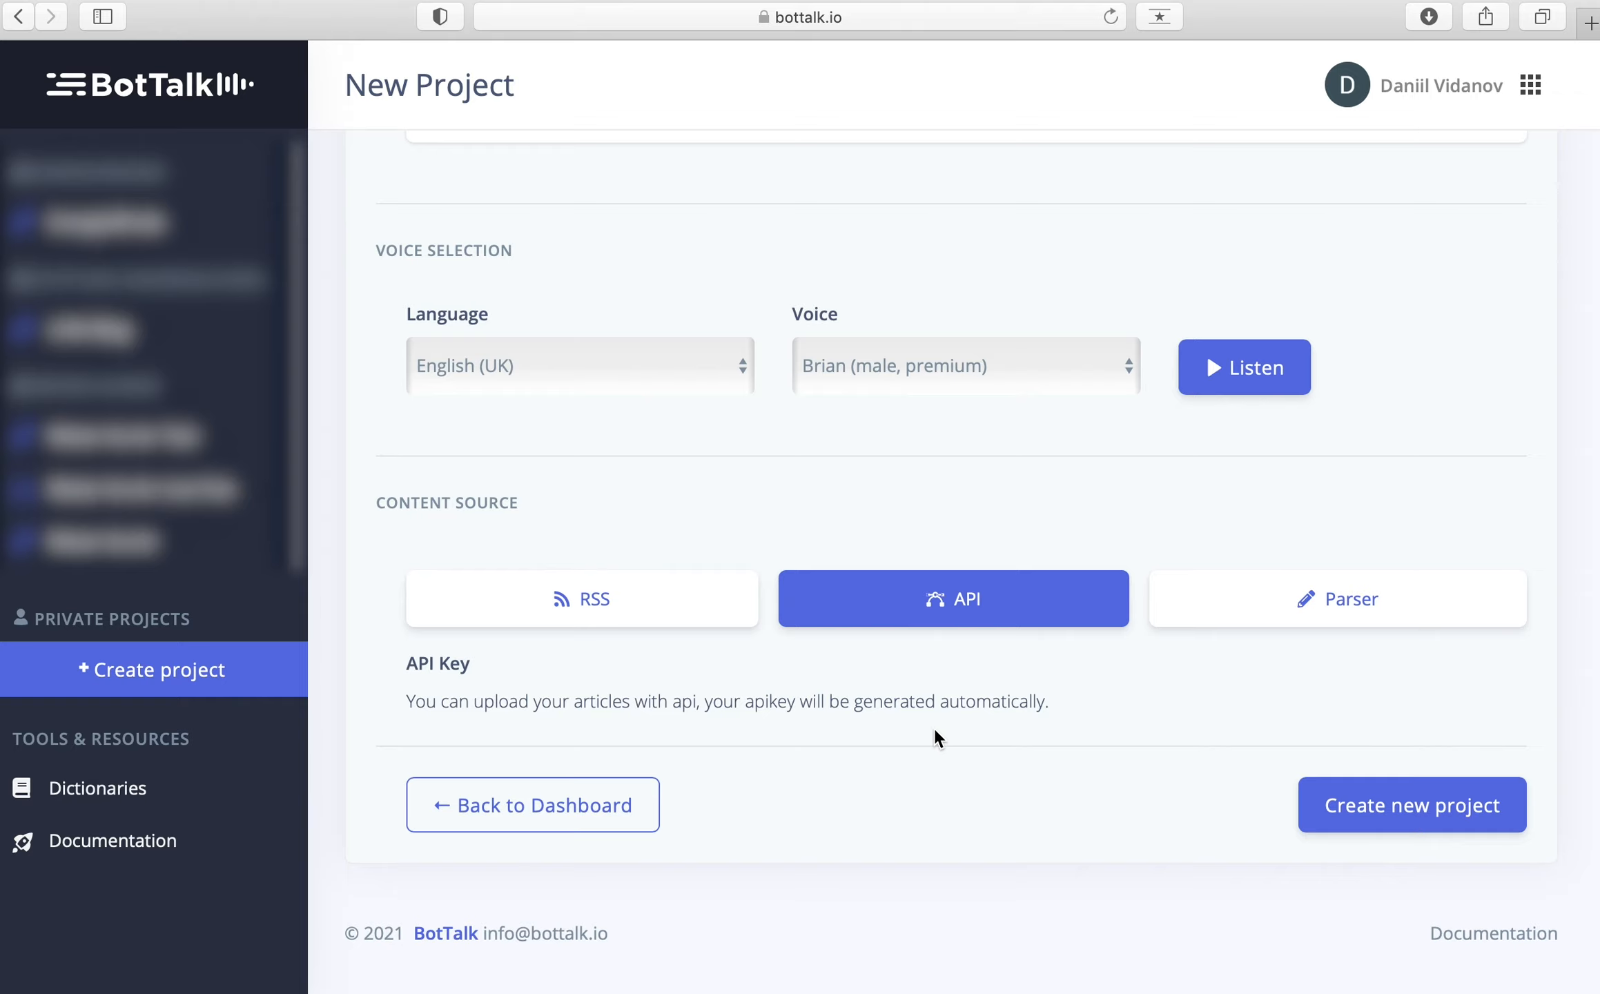
Choose Parser as the content source and create the new project.
left_click(1202, 611)
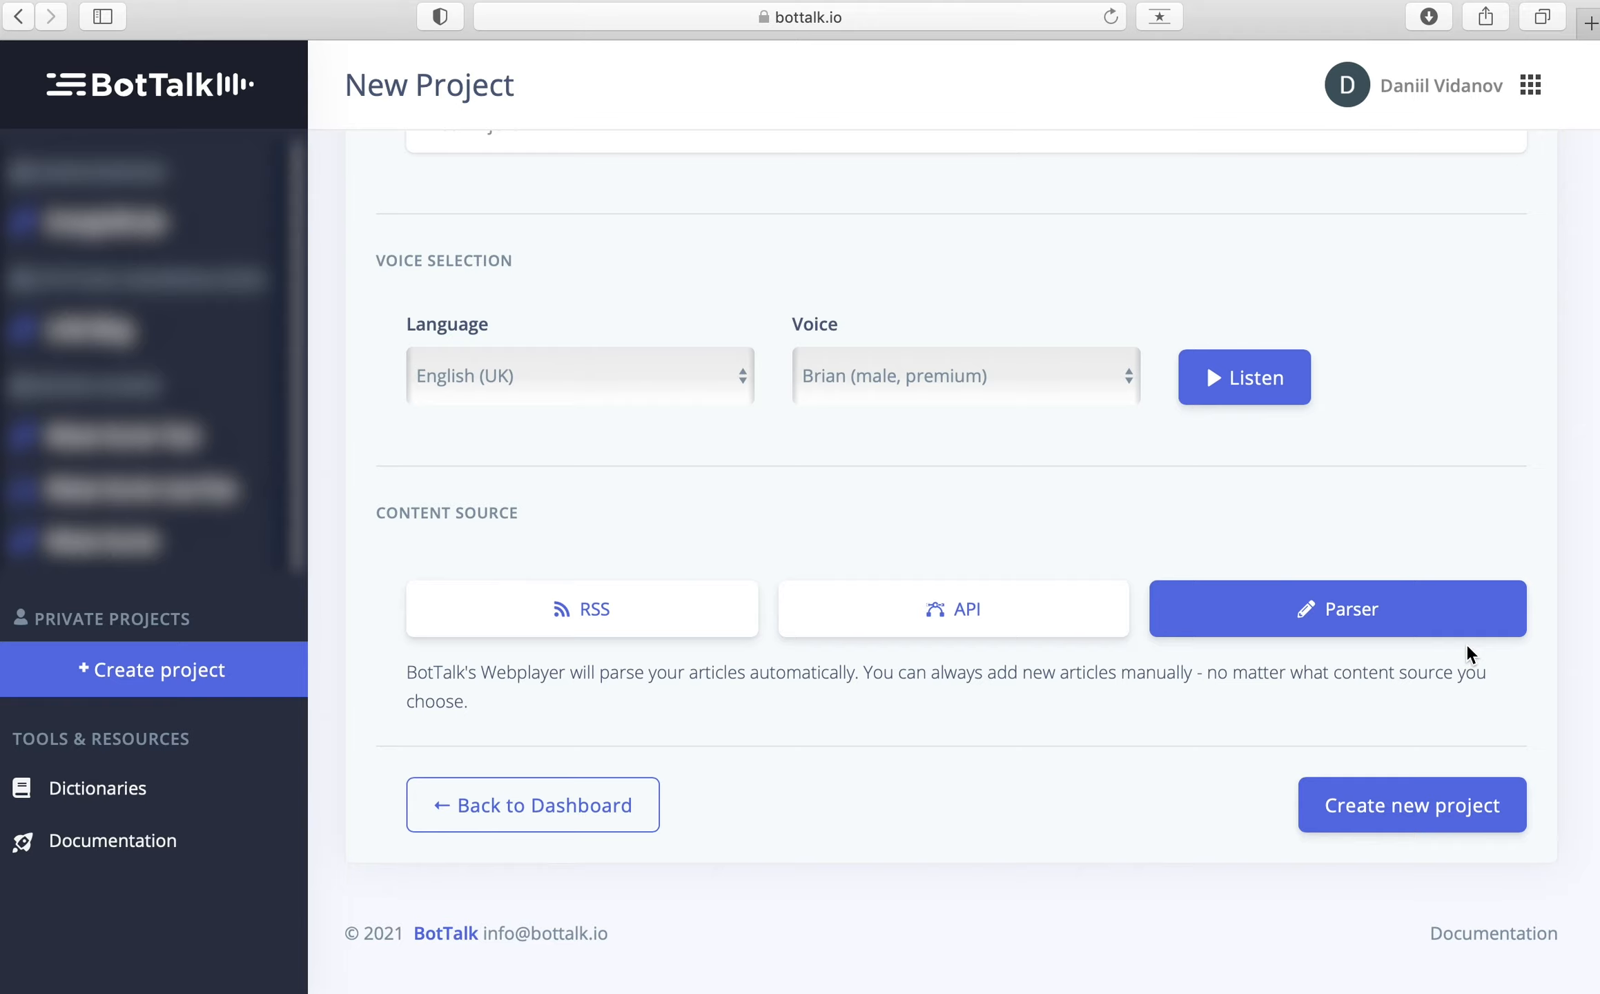
scroll(1466, 644, "up", 1)
scroll(1466, 645, "down", 1)
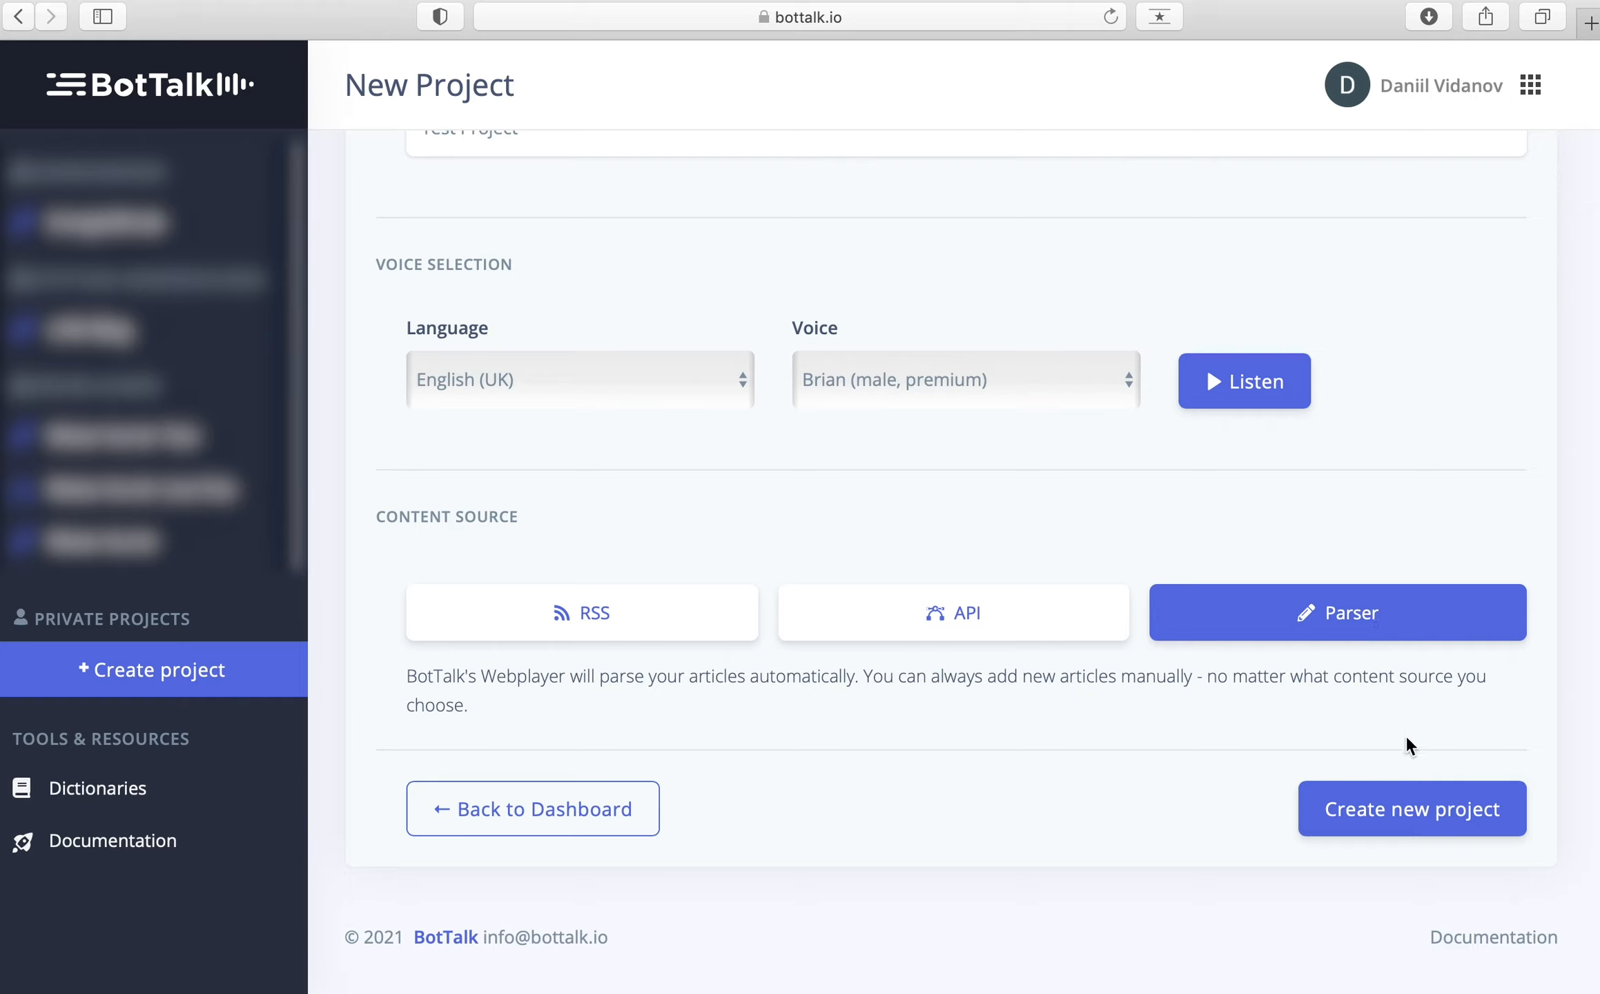
left_click(1408, 820)
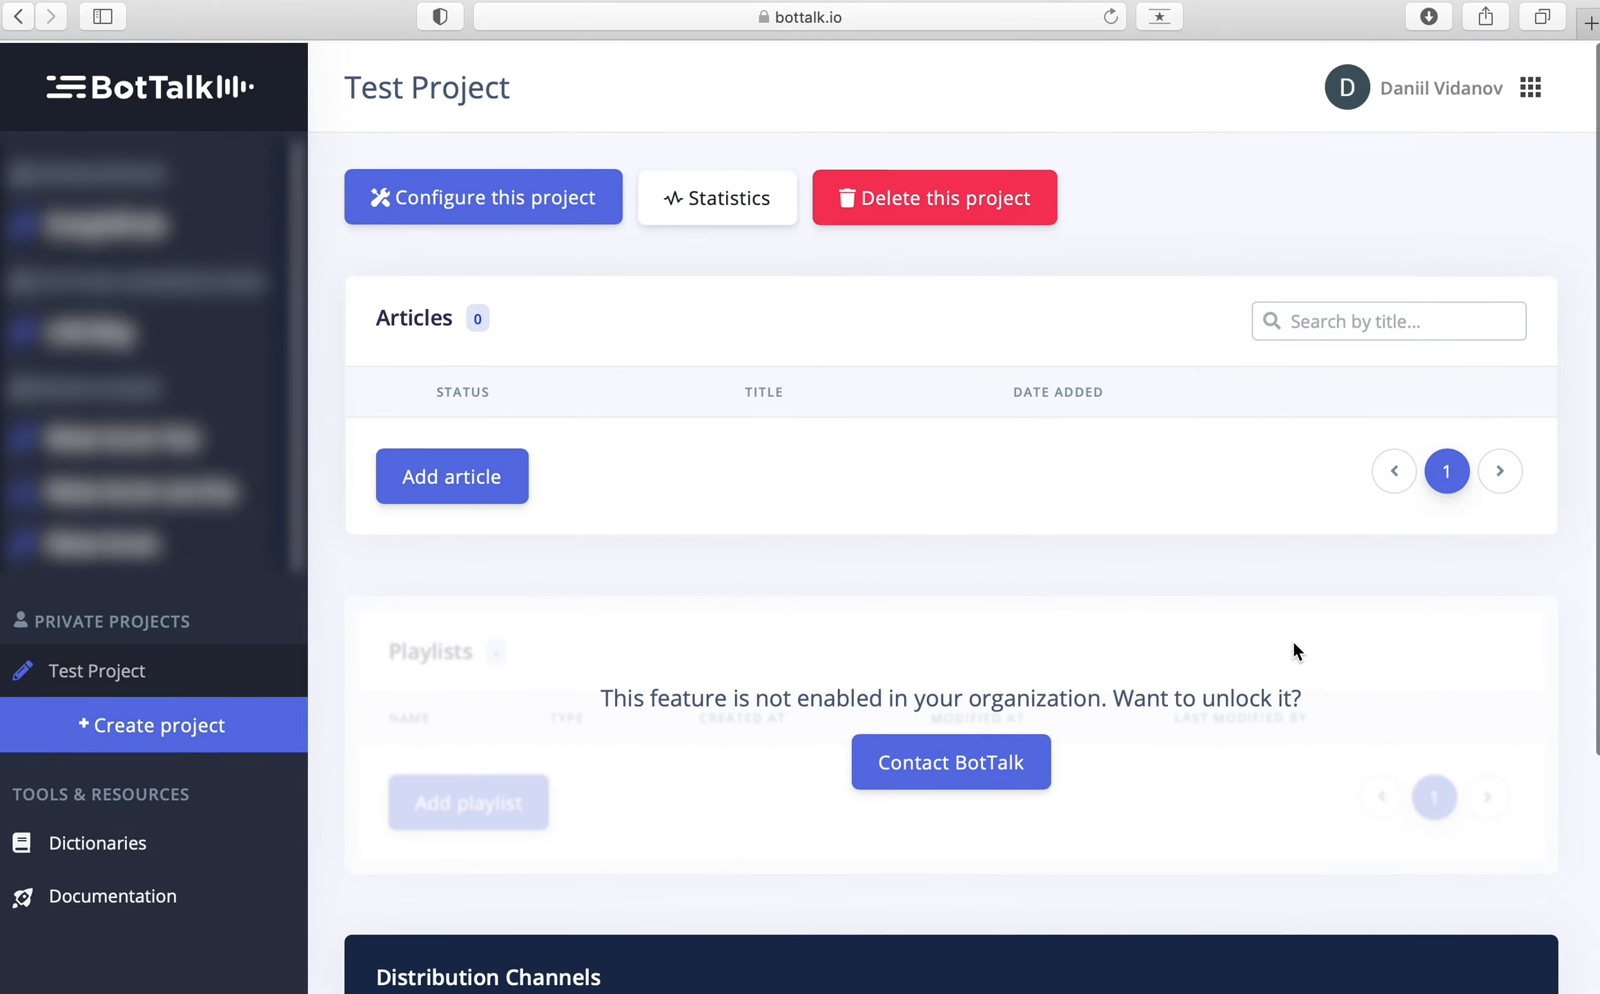
Open the configuration of Test Project and enable automatic parsing of articles in its parse settings.
left_click(517, 202)
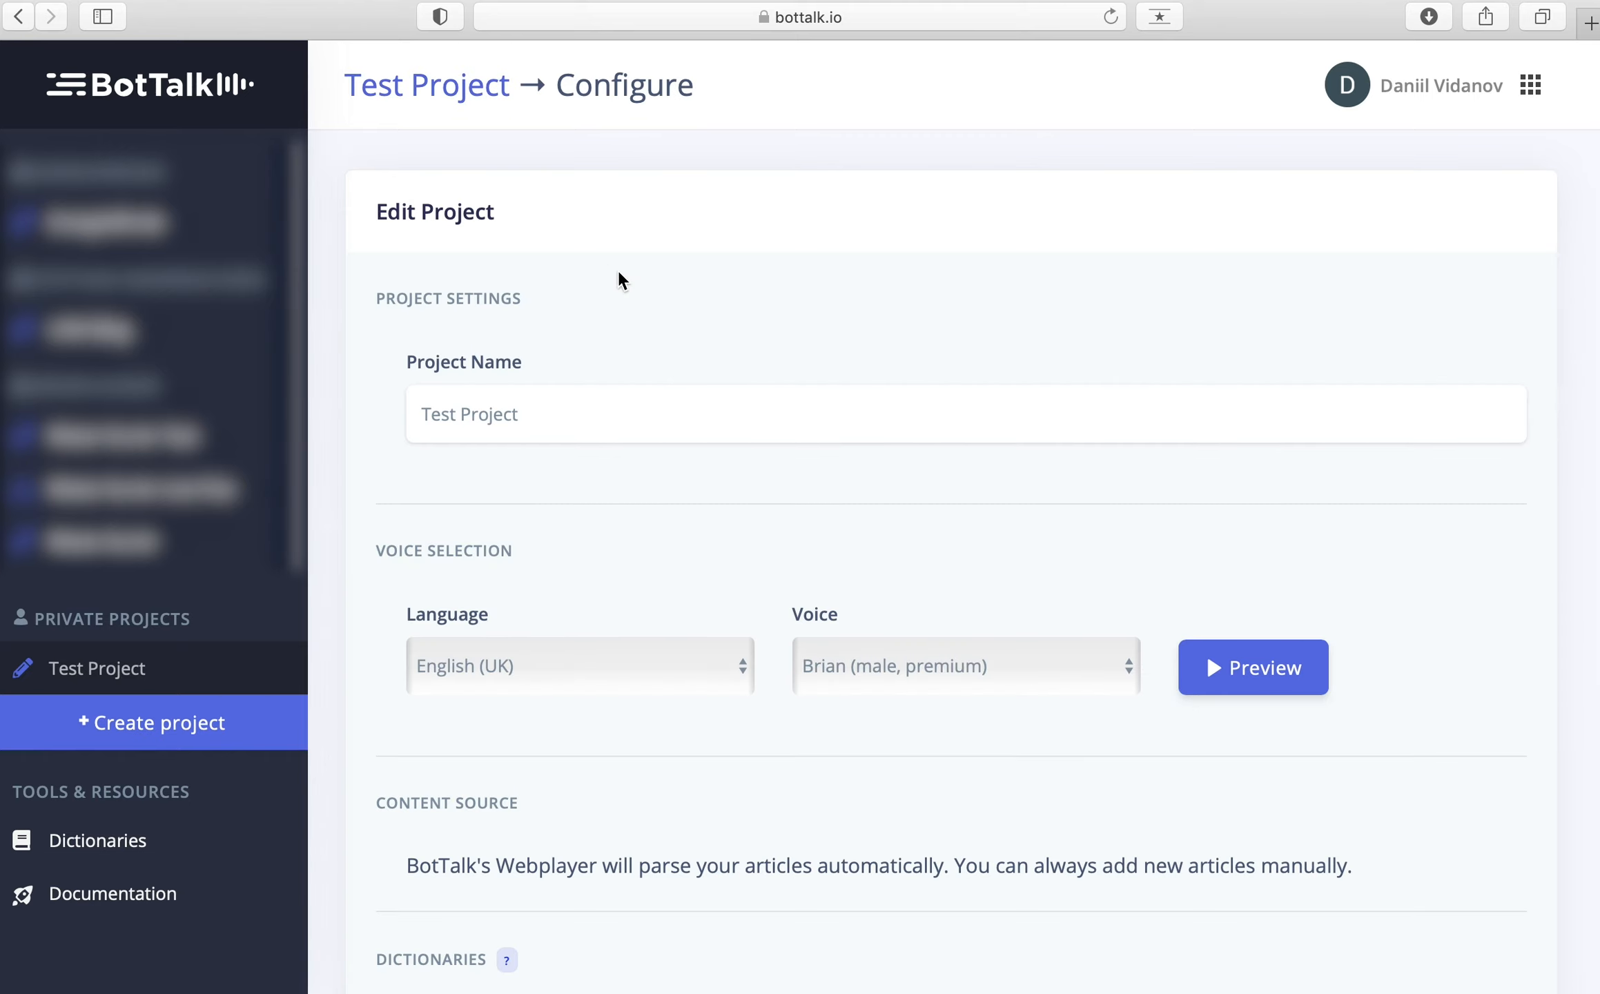
scroll(660, 302, "down", 2)
left_click(621, 304)
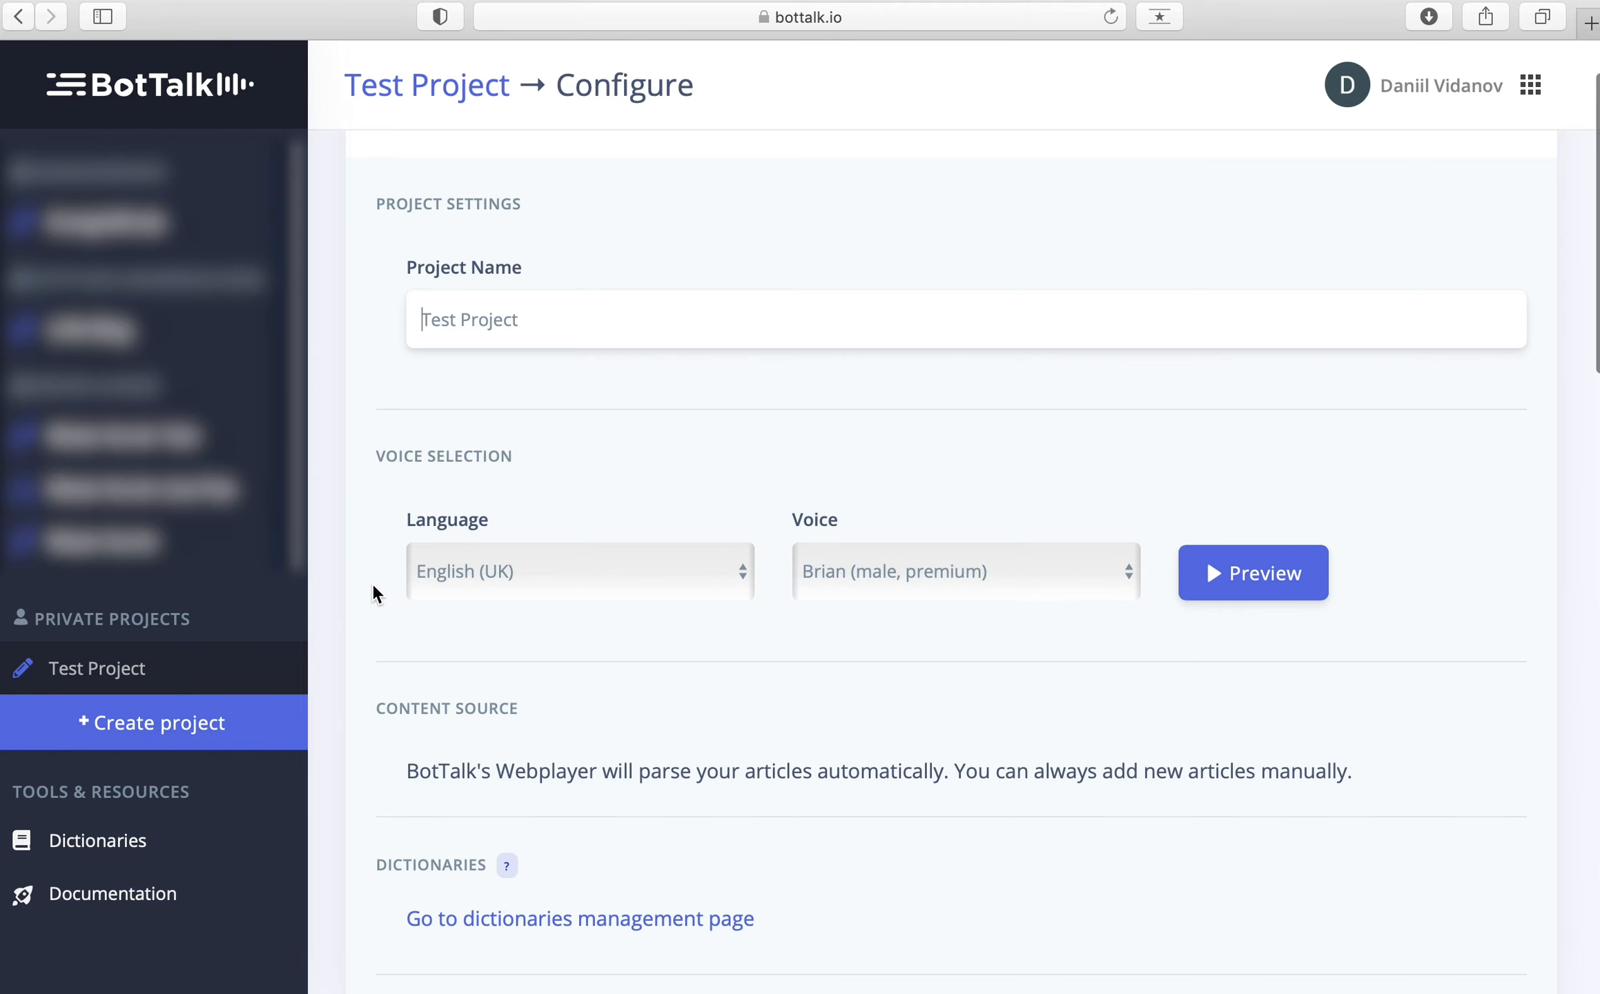
scroll(372, 585, "down", 5)
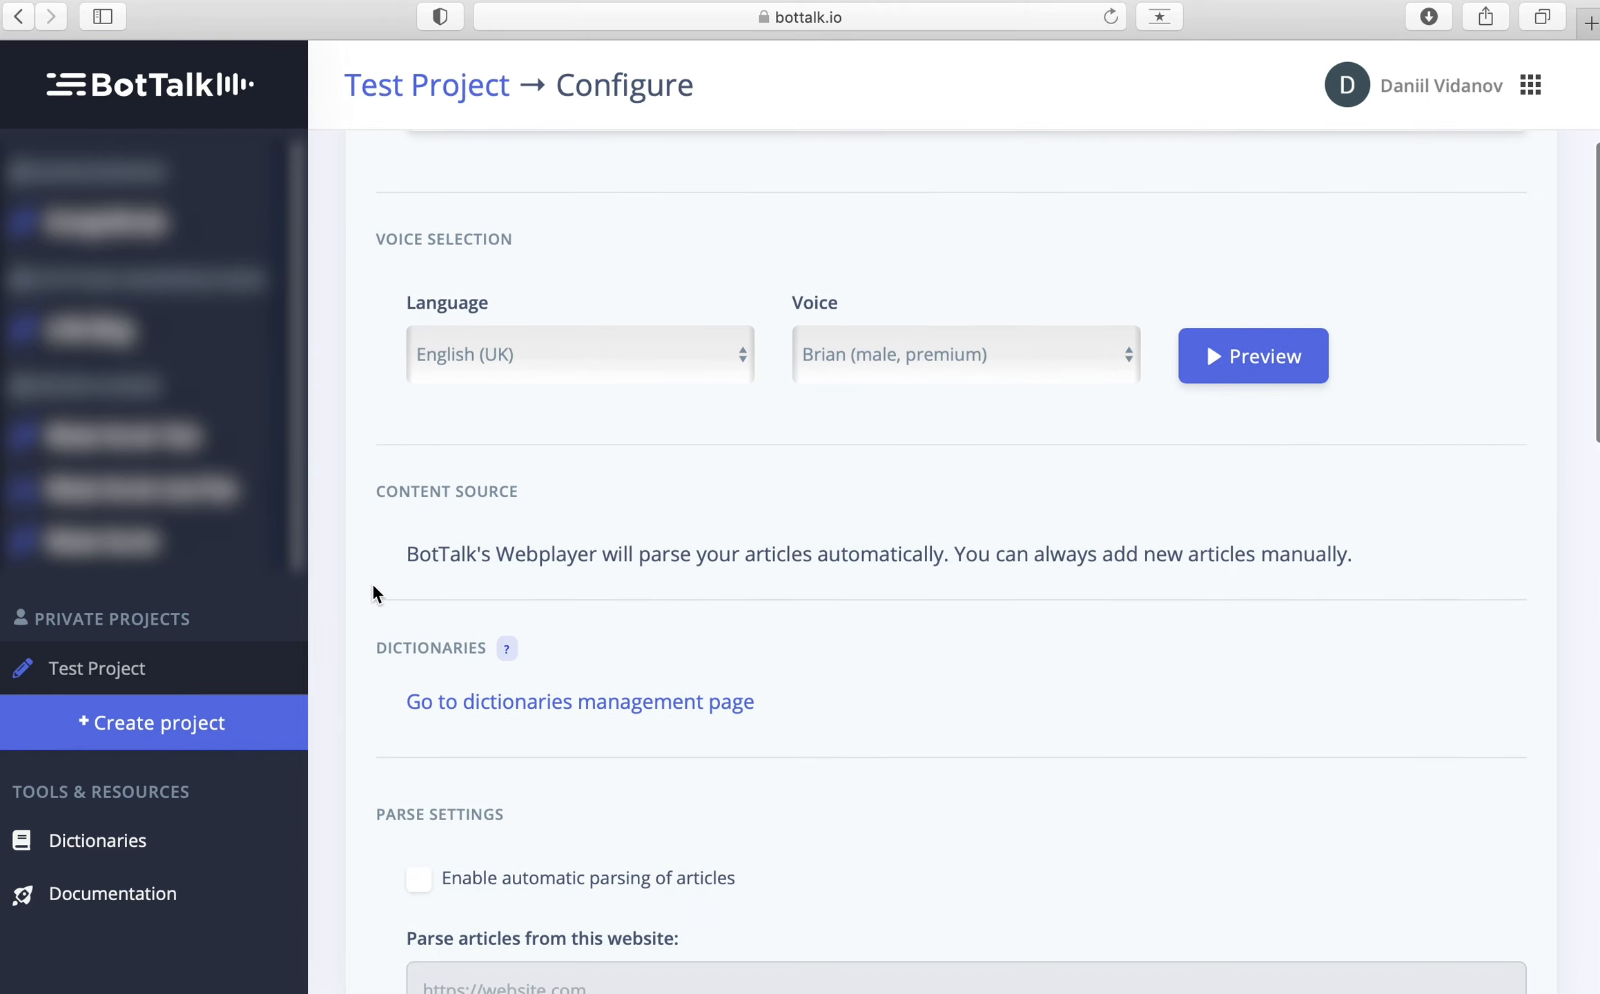
scroll(374, 585, "down", 4)
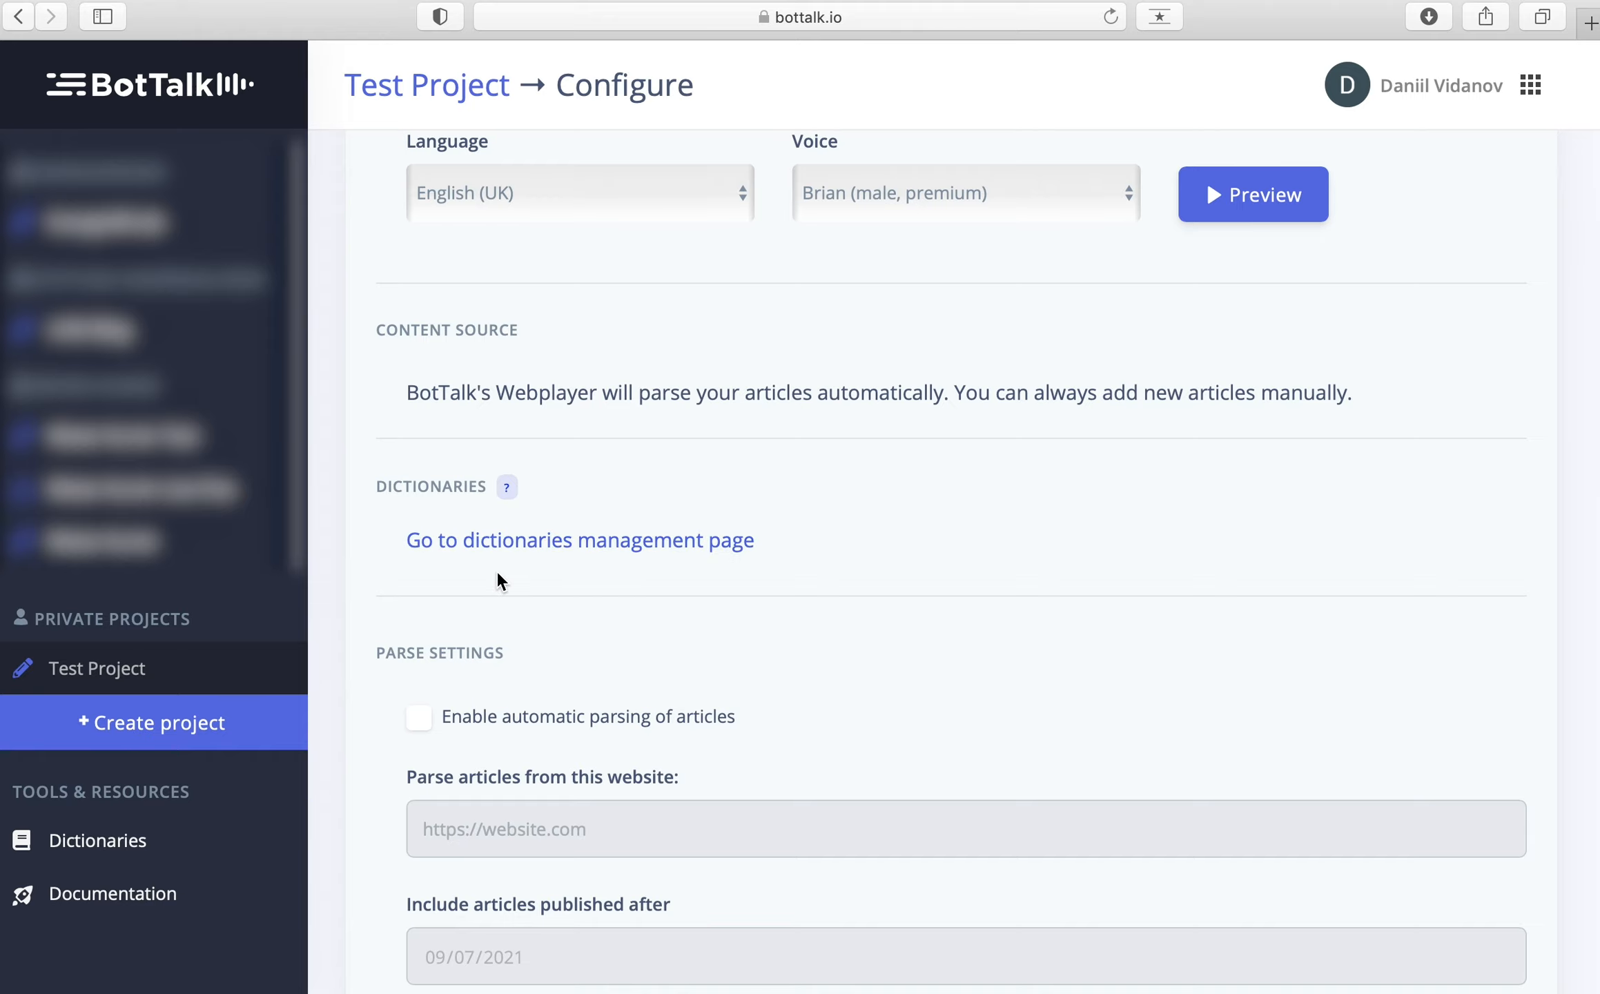
scroll(497, 575, "down", 2)
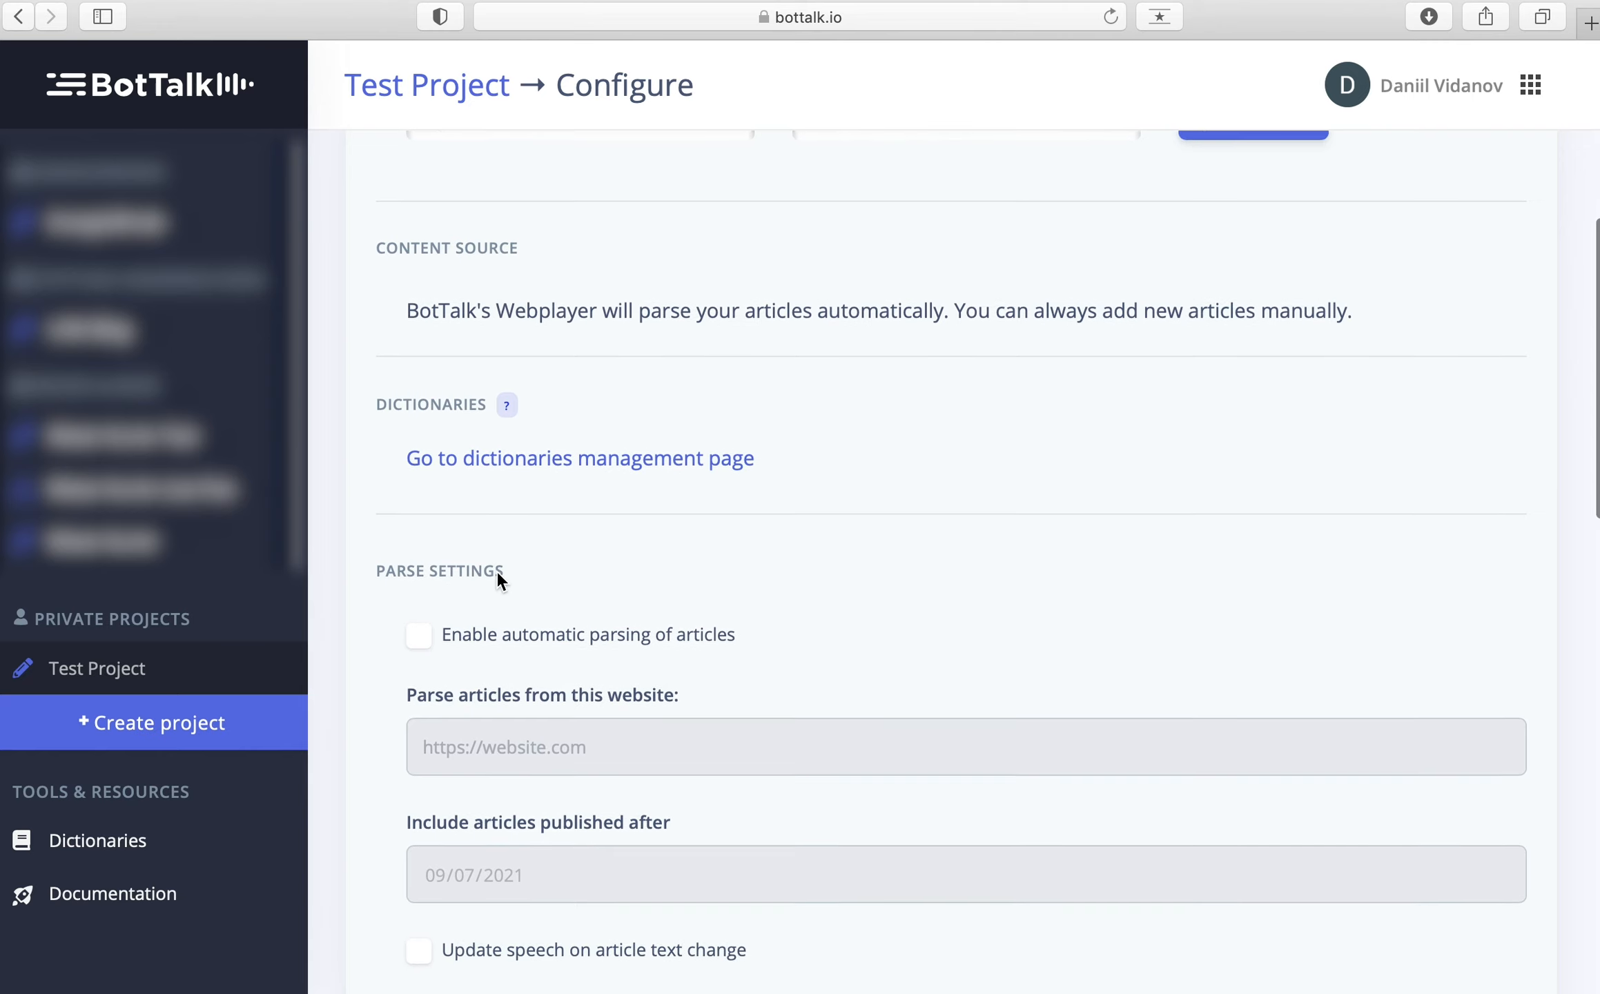
scroll(497, 576, "down", 1)
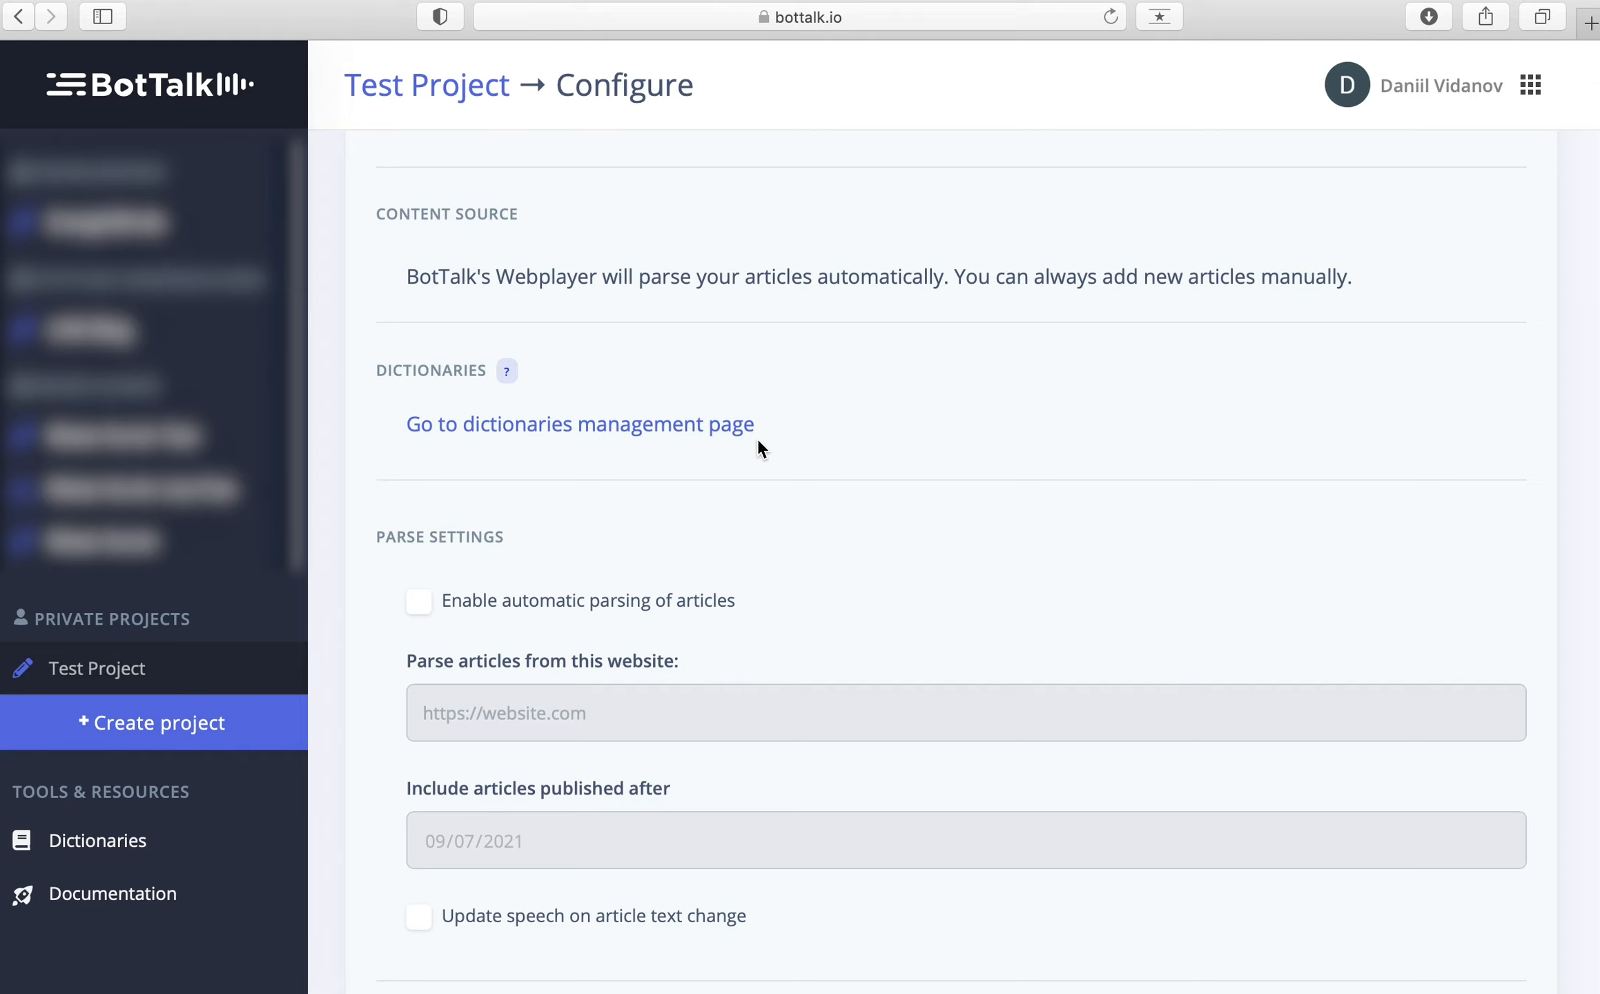
scroll(758, 440, "down", 7)
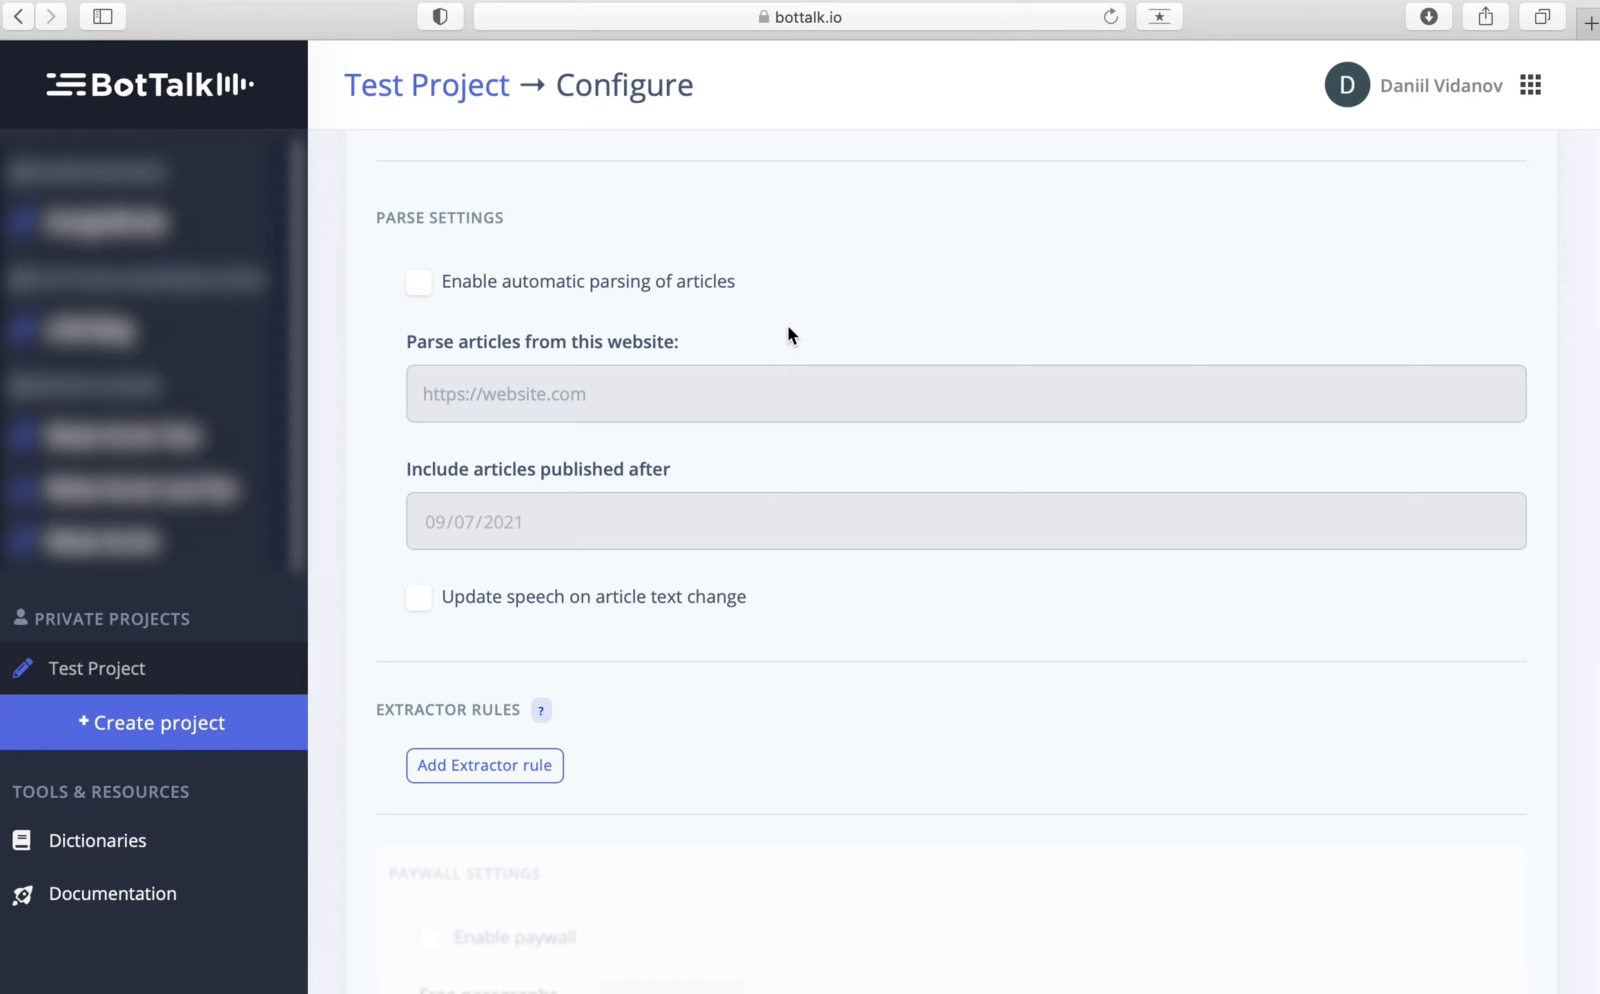
left_click(419, 283)
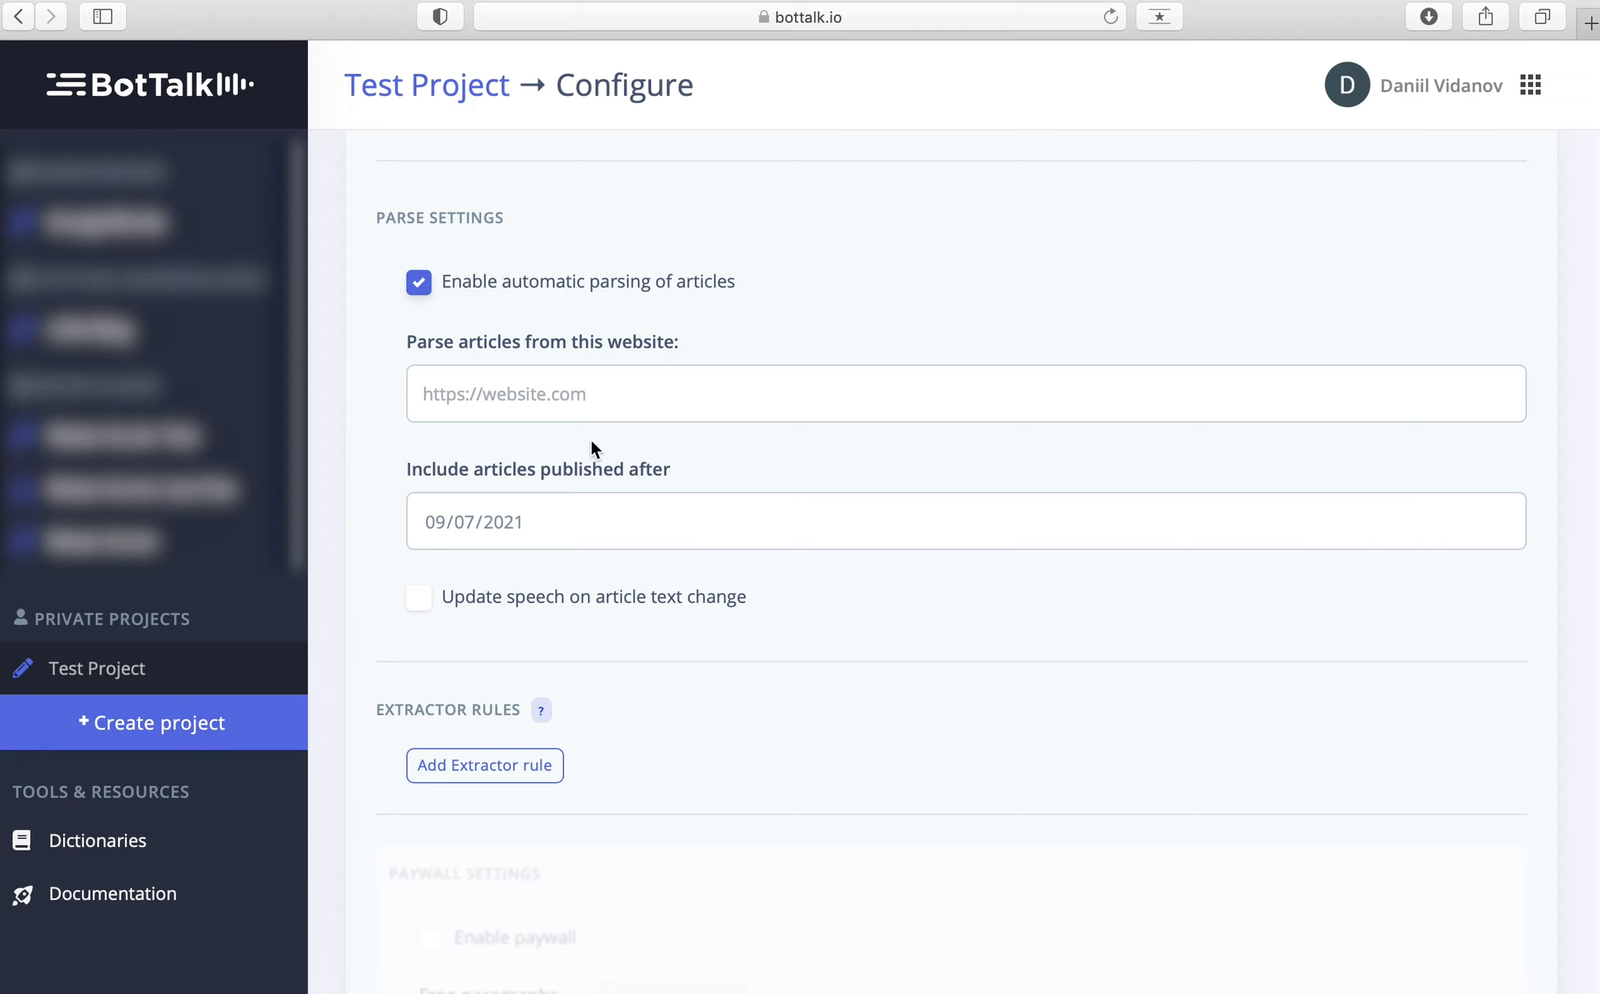
Check the date choices for including published articles, and enable updating speech on article text change.
left_click(544, 522)
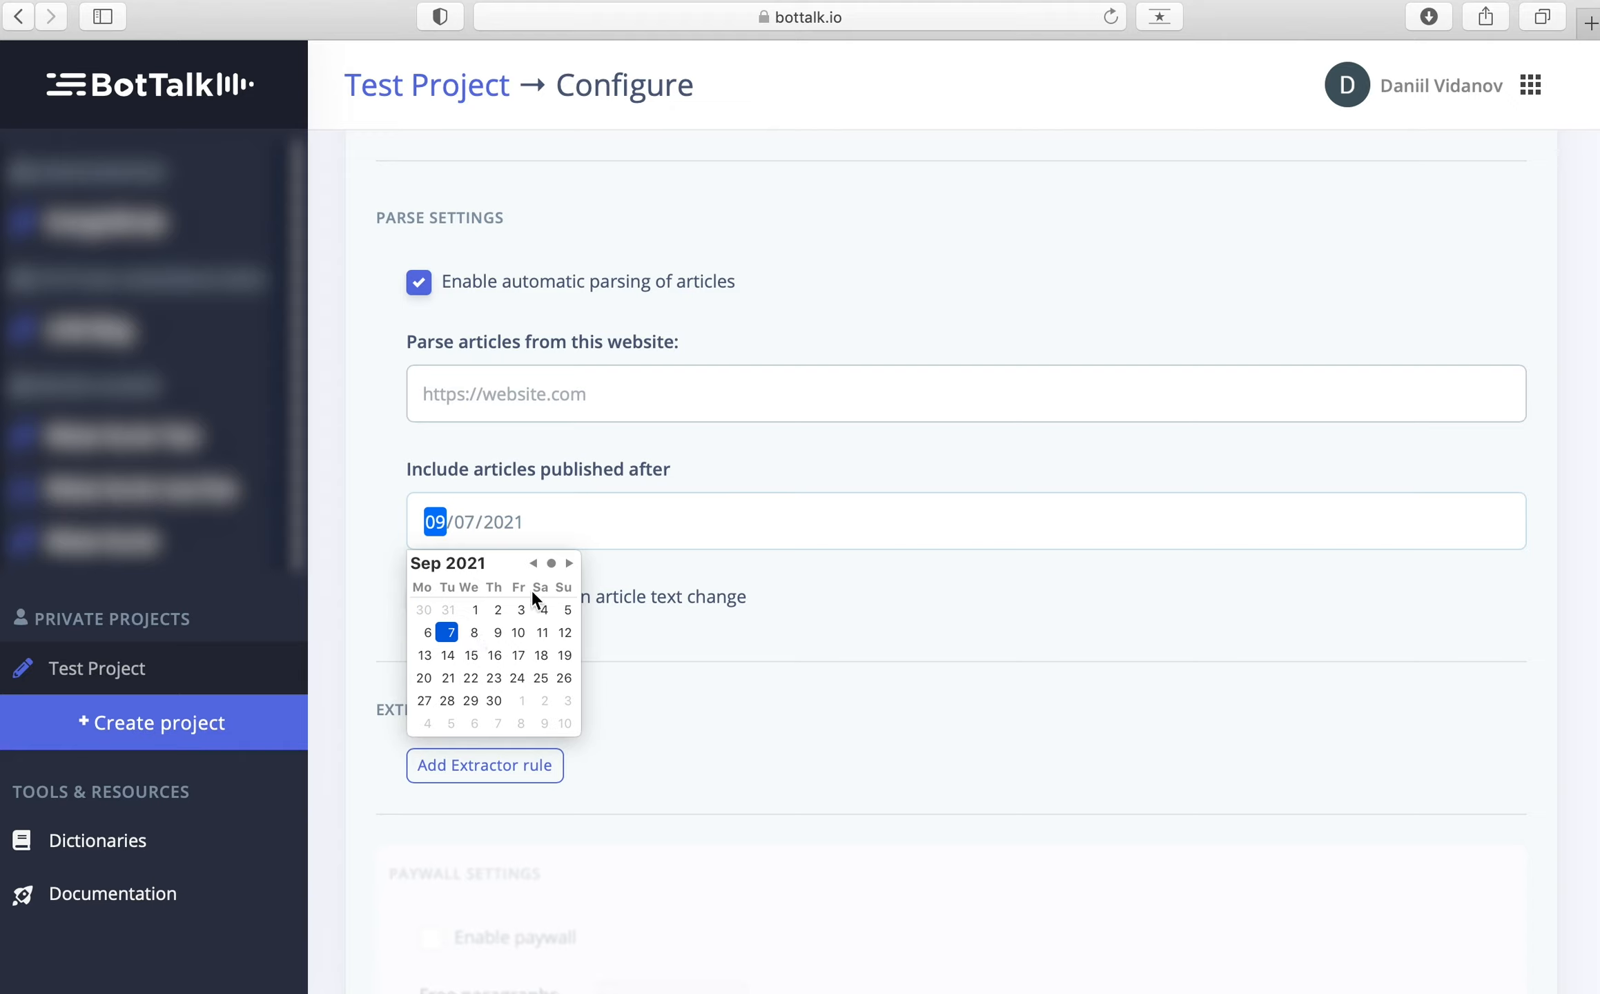
left_click(592, 568)
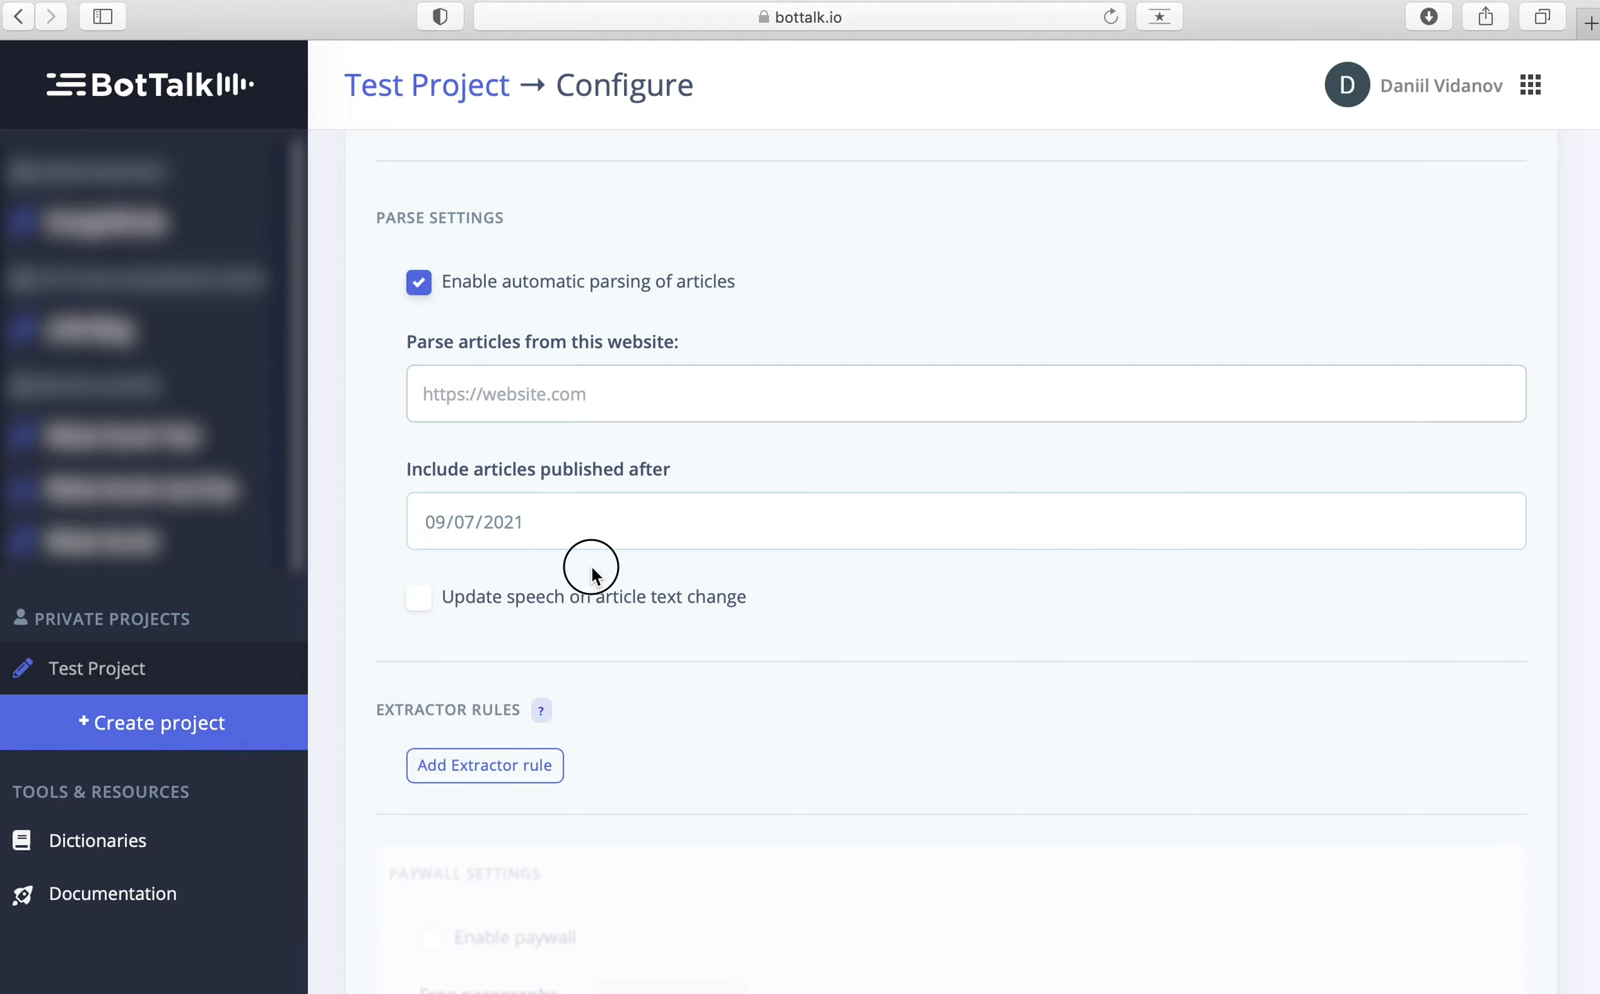
left_click(415, 600)
Add two extractor rules of type "should" with the CSS selector span.extractme.
scroll(799, 600, "down", 1)
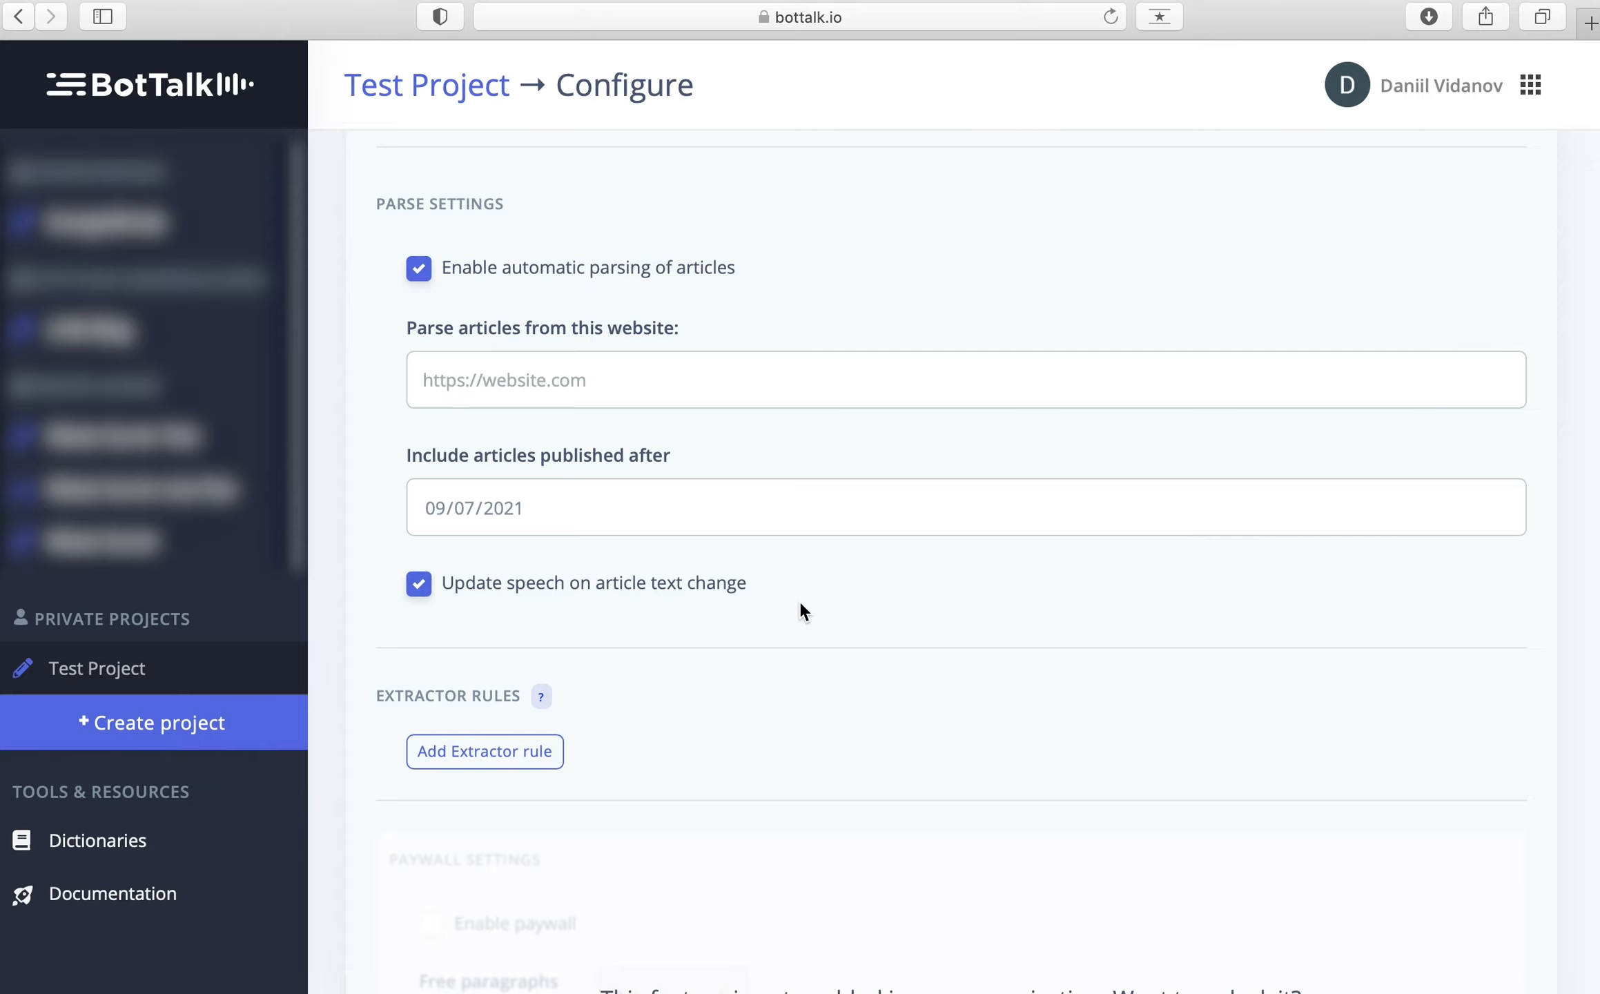
scroll(801, 608, "down", 3)
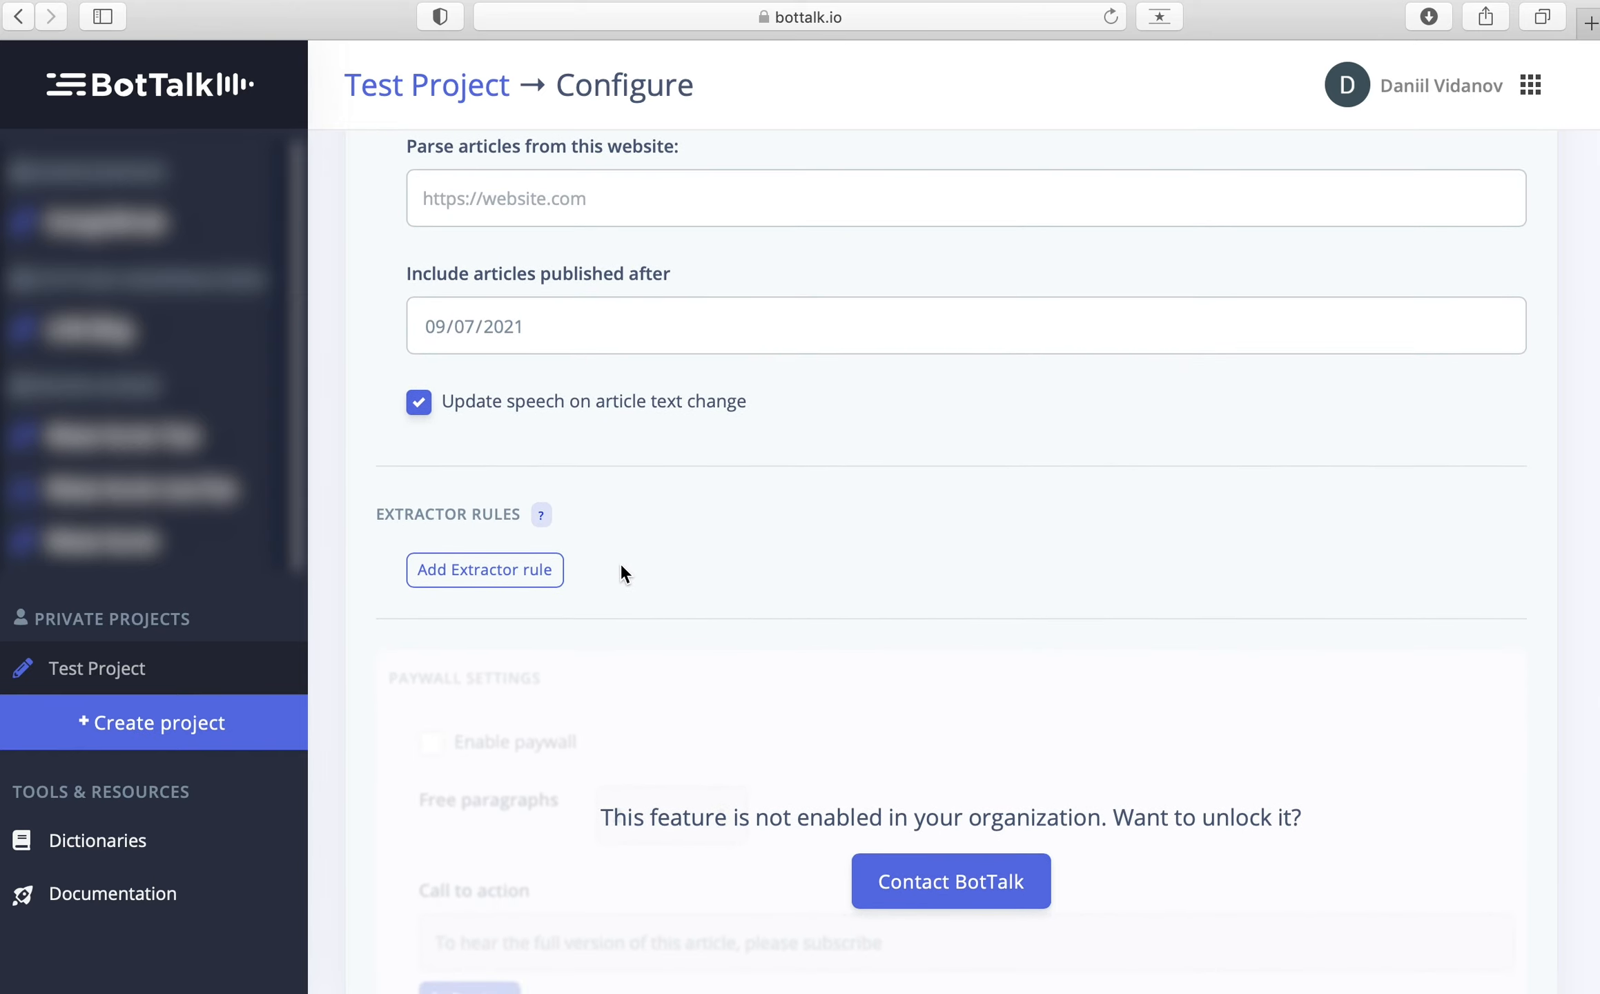
left_click(472, 586)
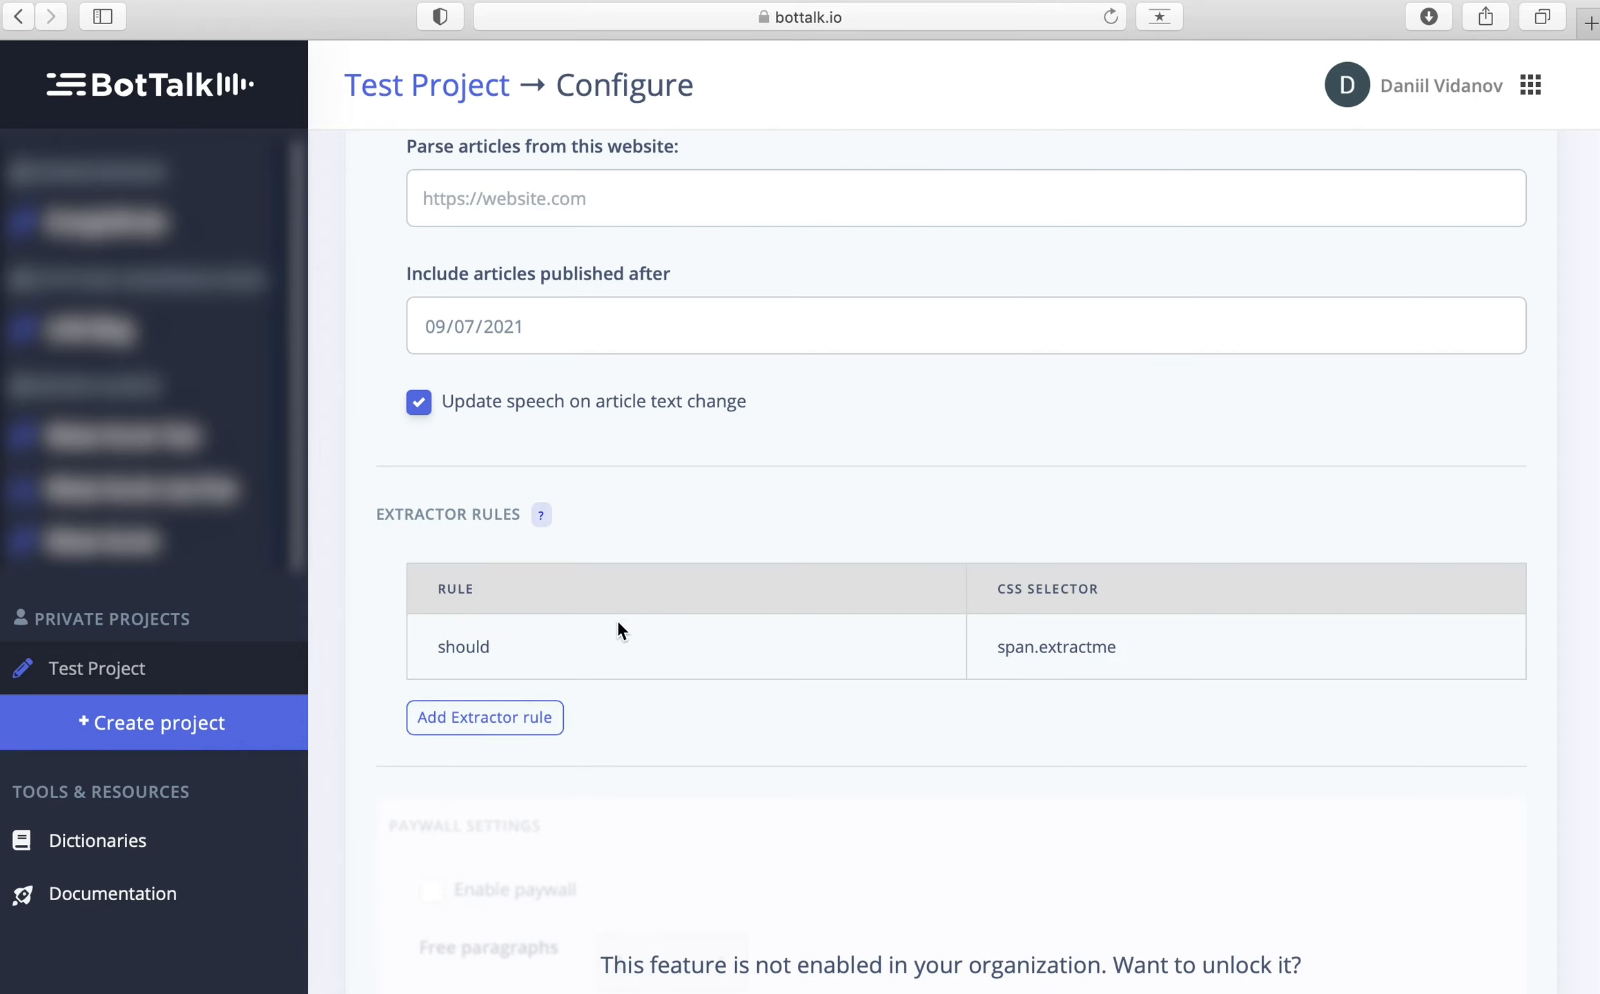
scroll(786, 696, "down", 1)
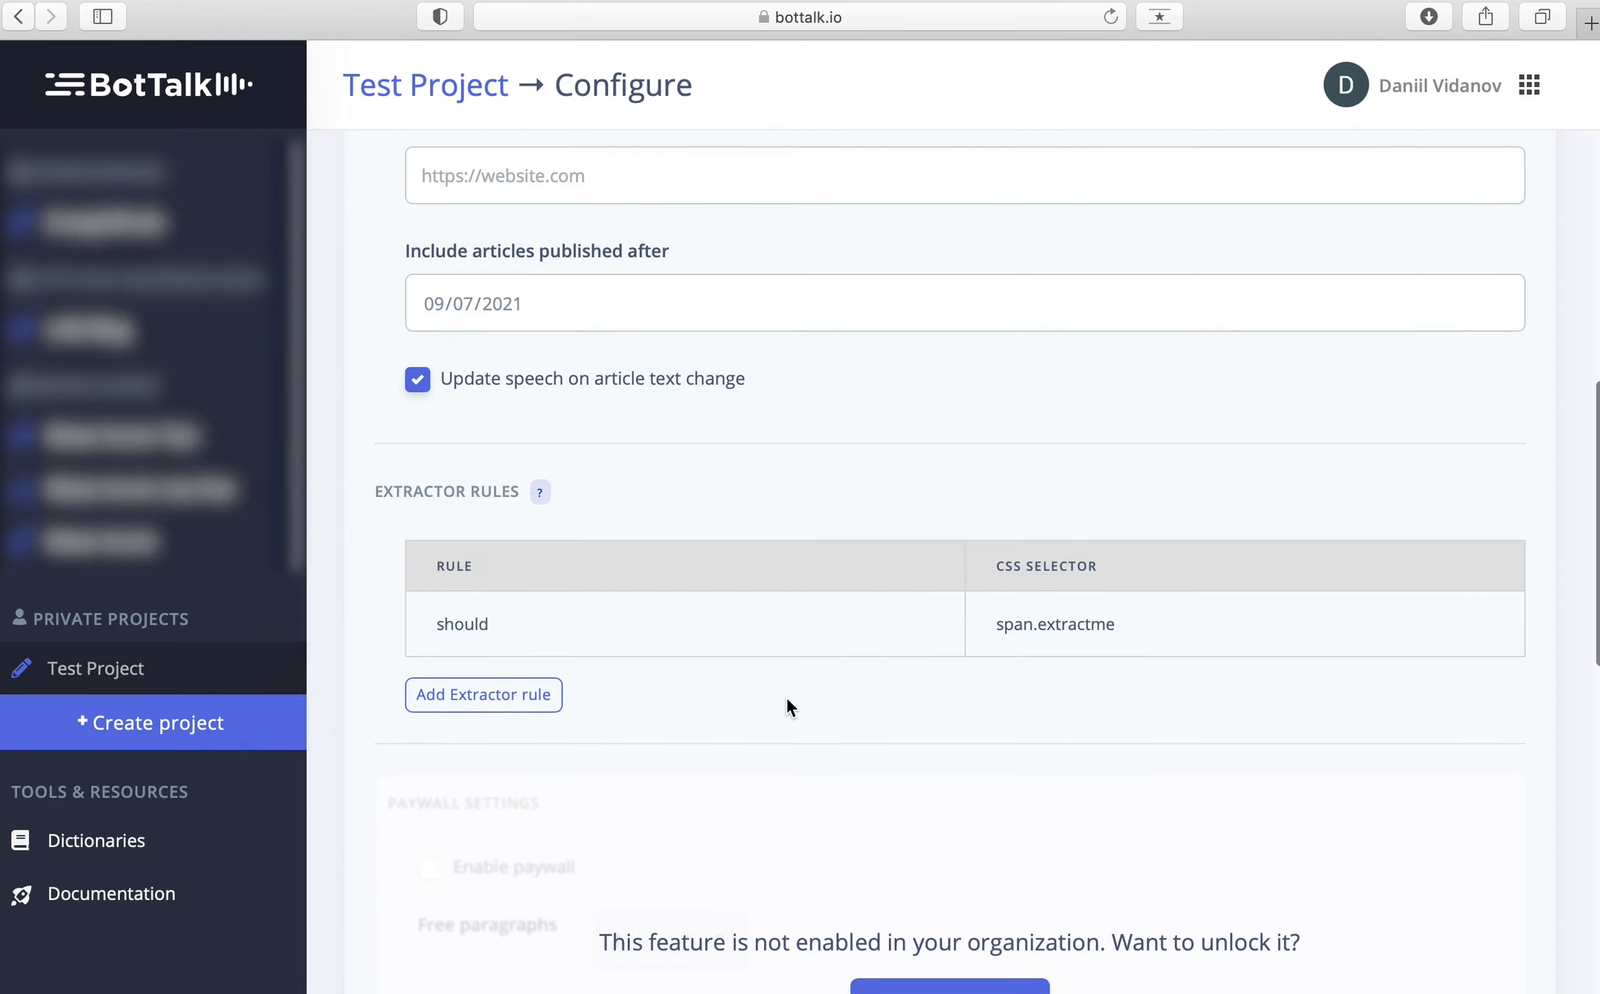
scroll(786, 702, "down", 2)
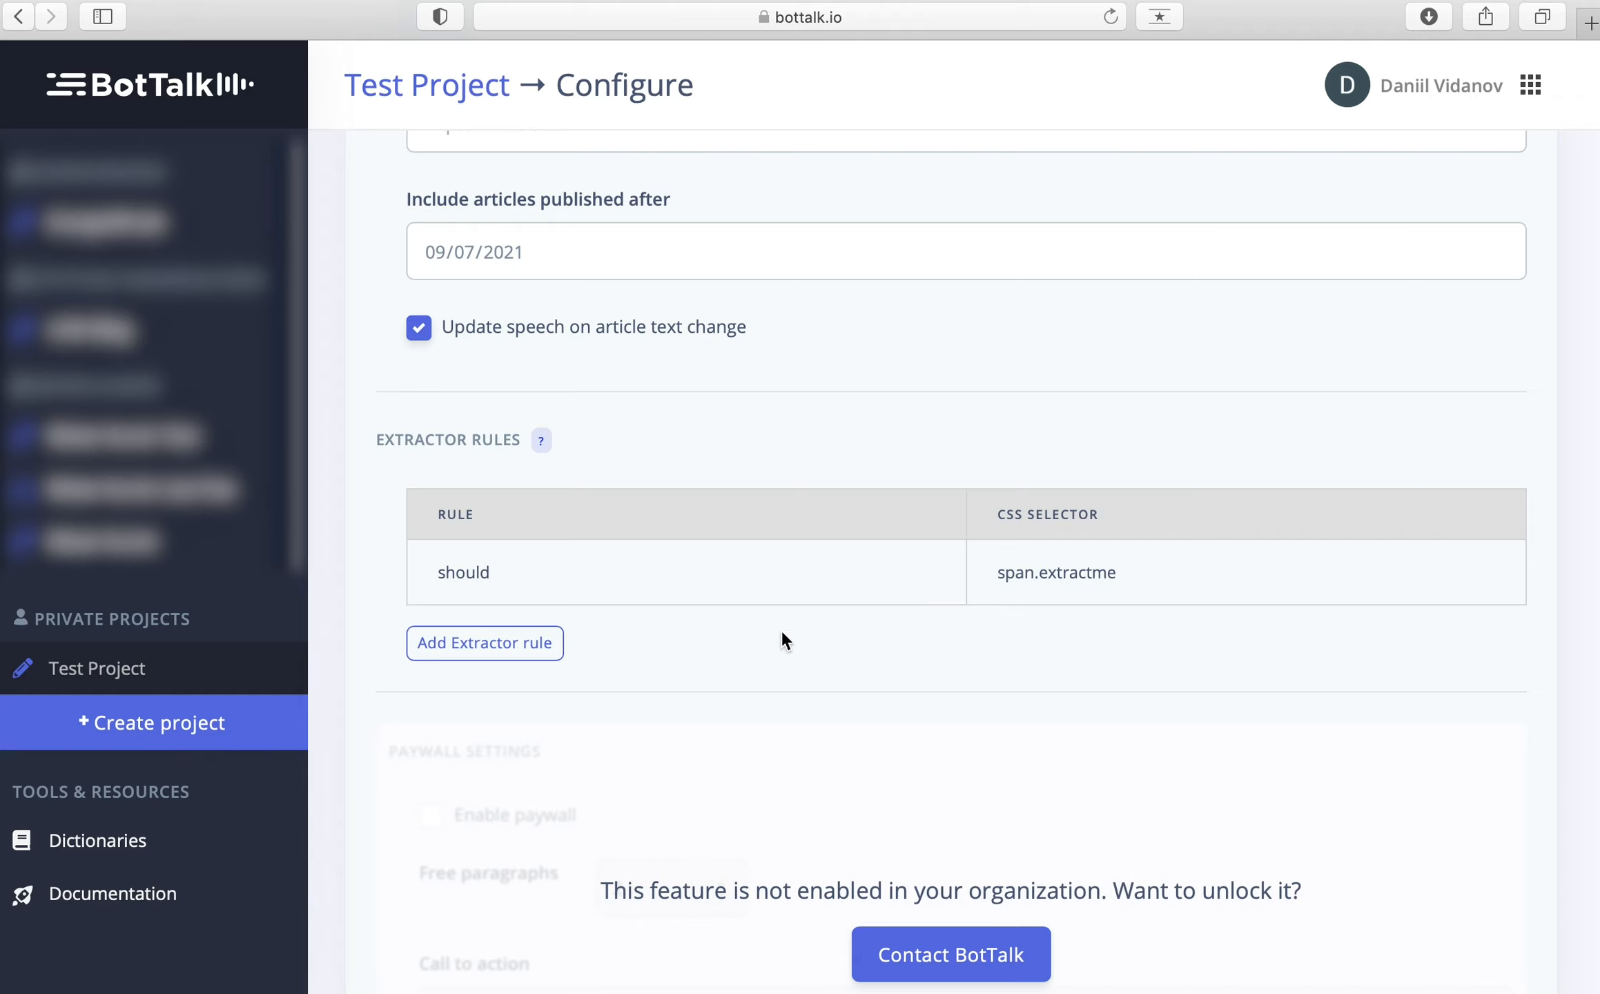
left_click(535, 644)
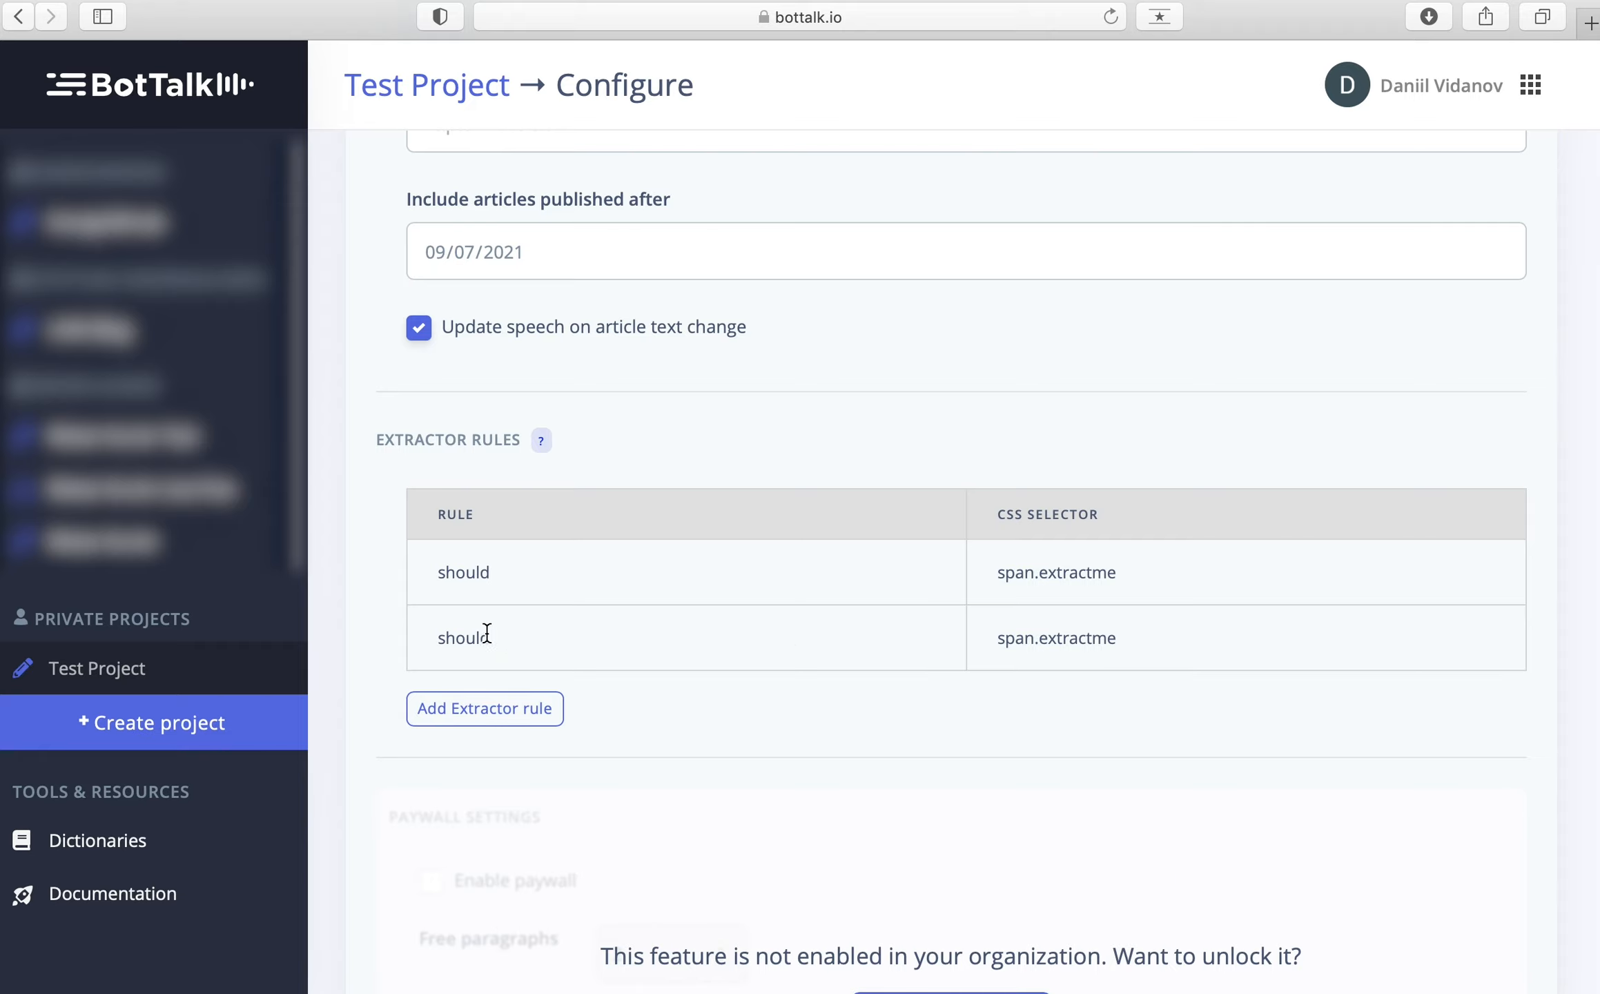
Review the rule types available for the second extractor rule and keep "should" selected.
left_click(587, 632)
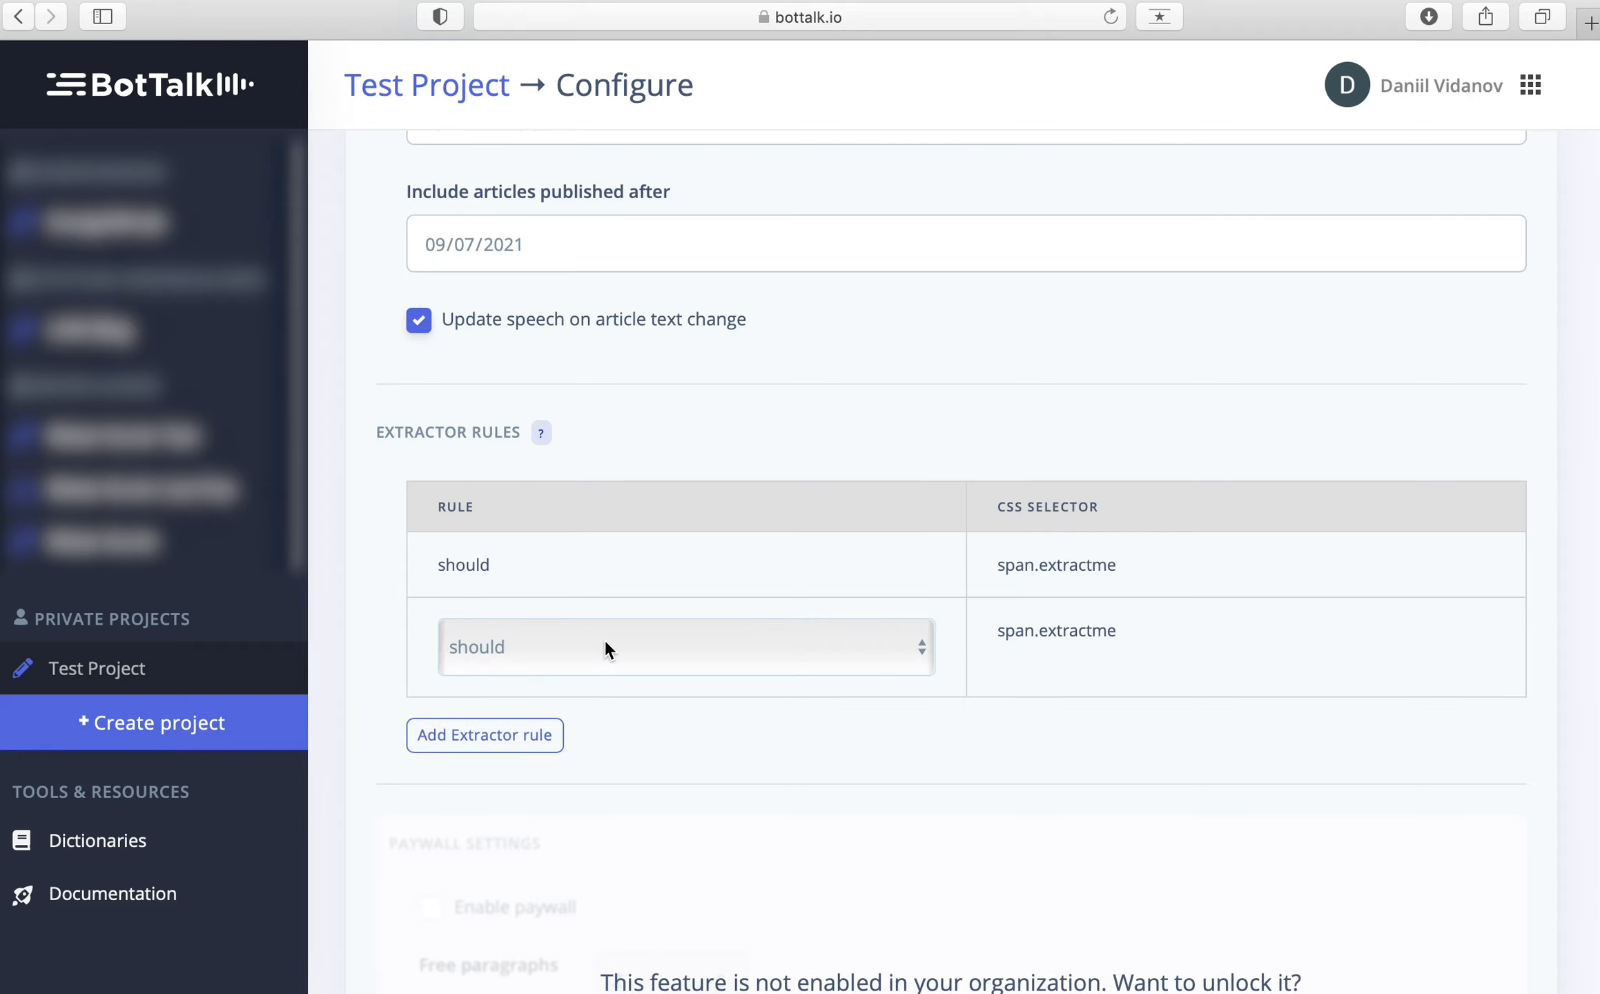
left_click(606, 647)
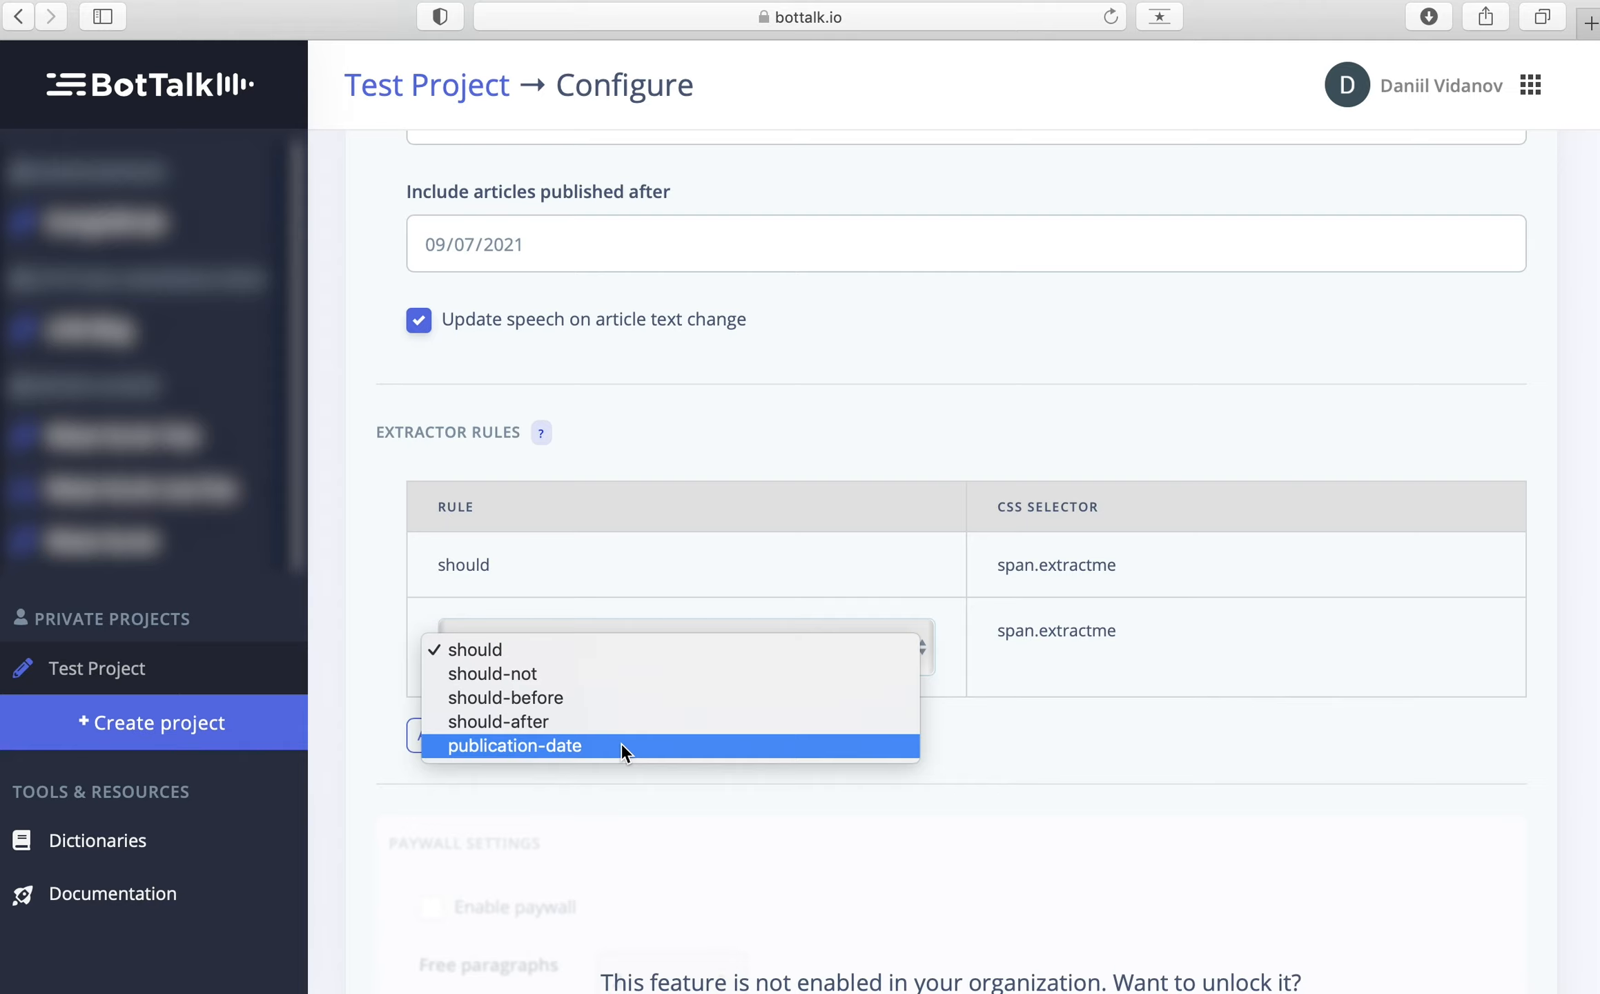
left_click(624, 649)
Enable the paywall in the Weser-Kurier project's configuration, keeping 2 free paragraphs and the existing call to action.
scroll(694, 742, "down", 1)
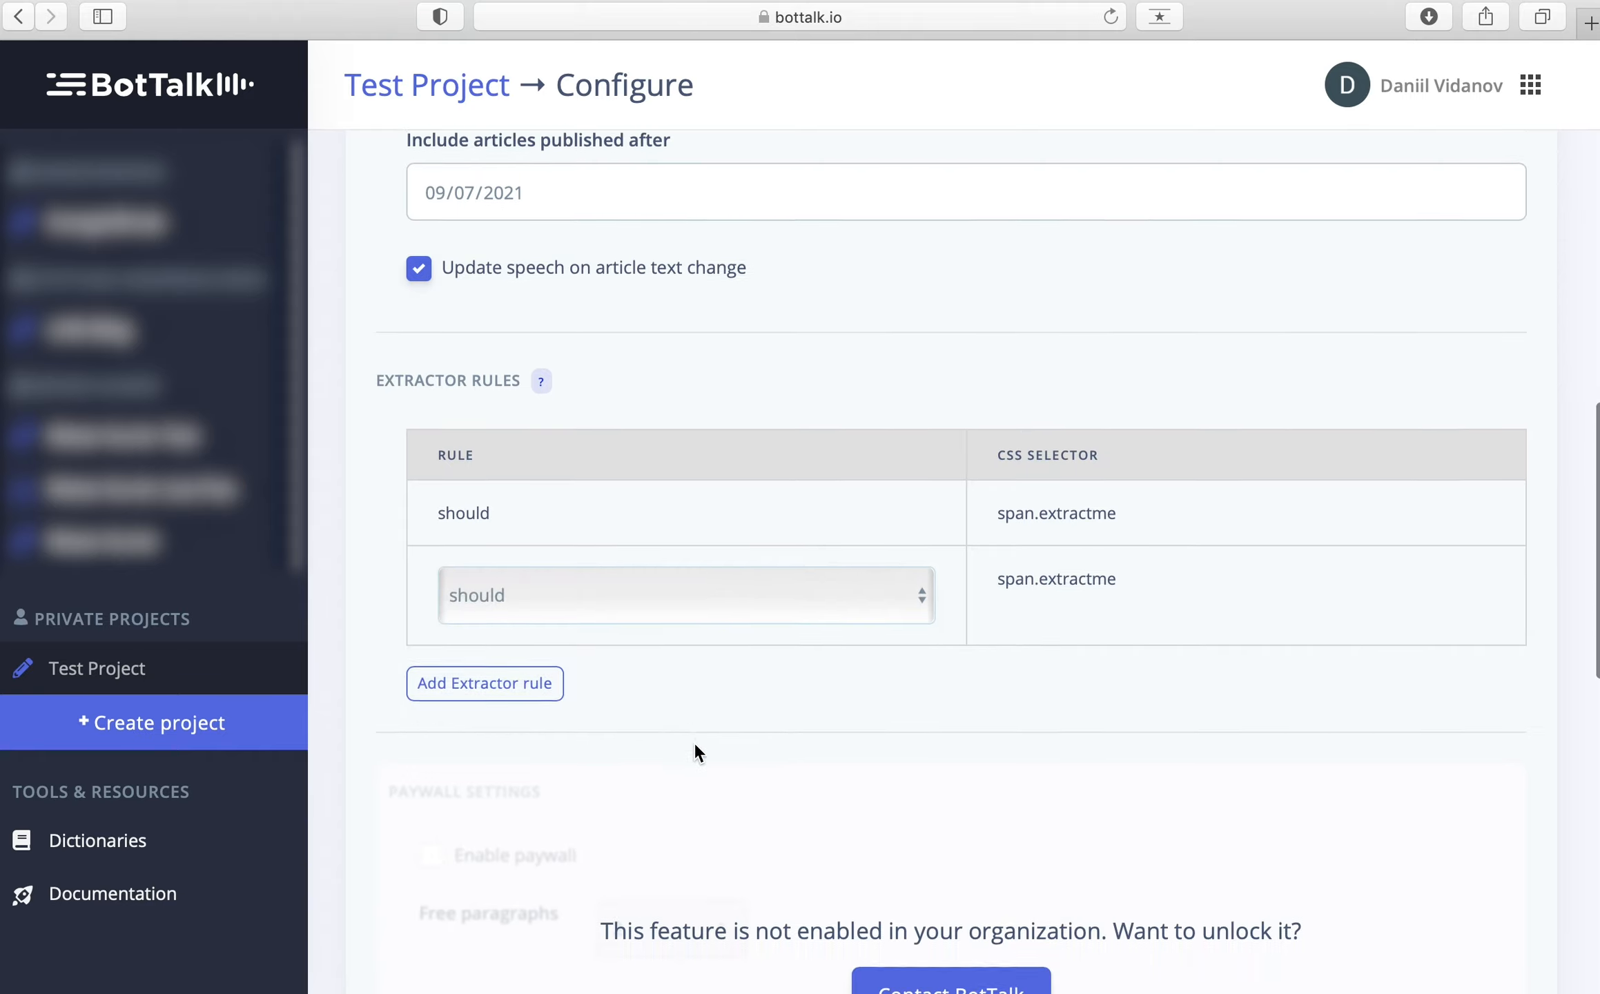
scroll(694, 741, "down", 6)
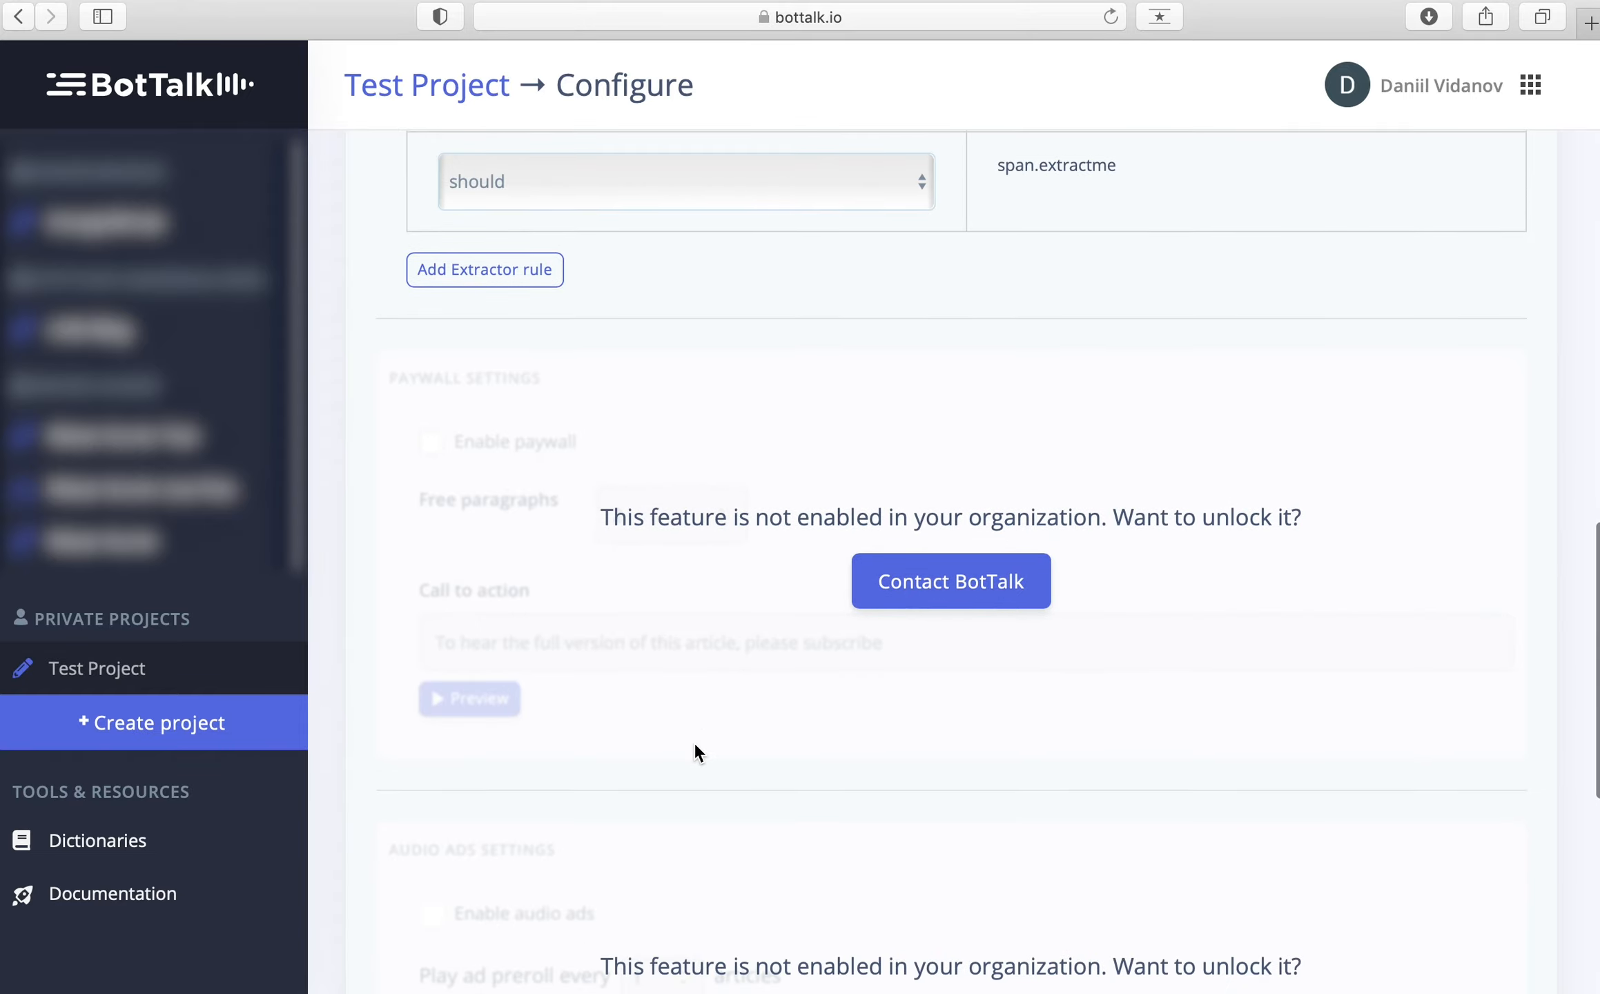
scroll(694, 742, "down", 2)
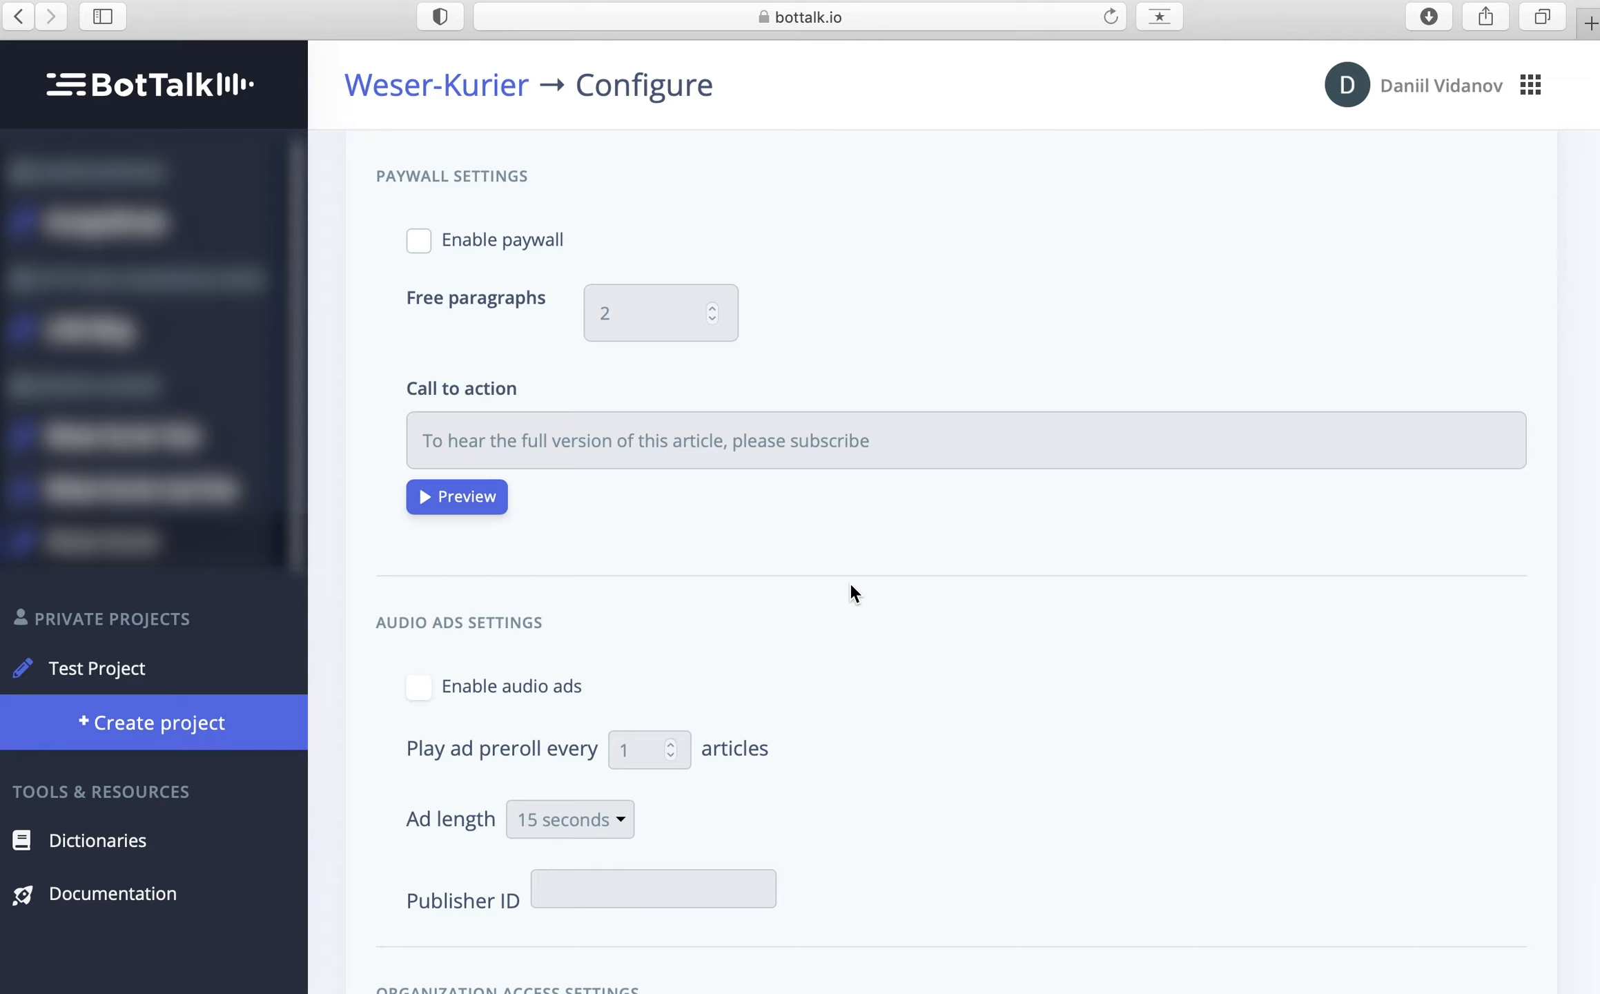
left_click(421, 244)
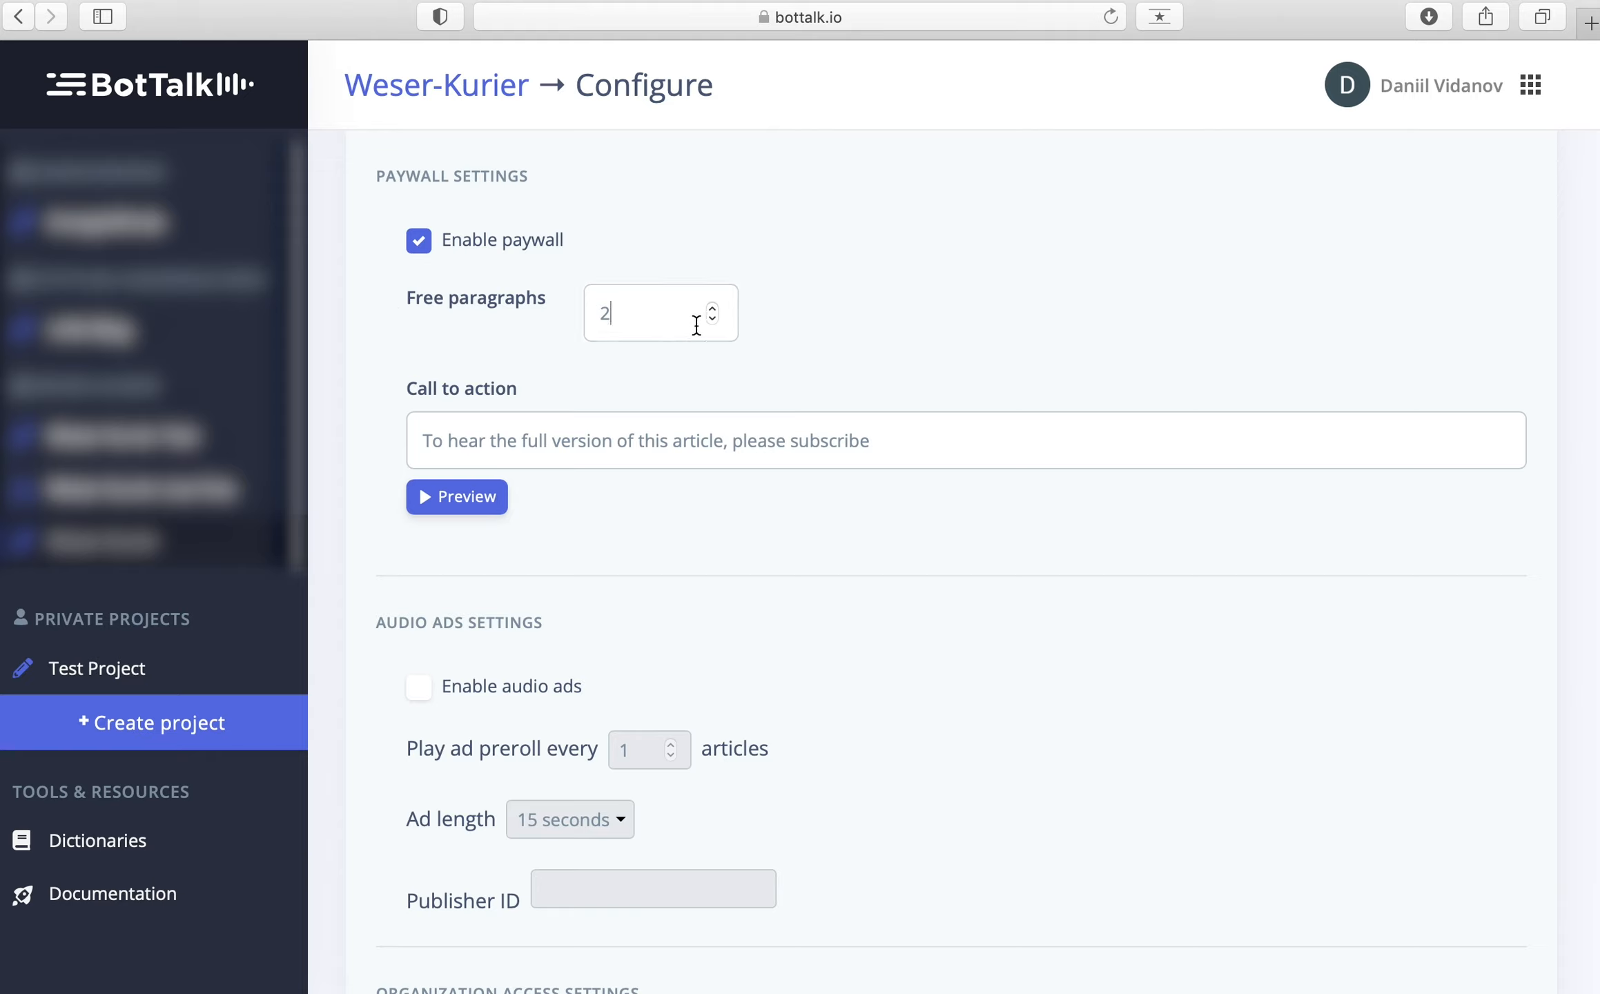
left_click(714, 309)
left_click(713, 309)
left_click(897, 450)
scroll(771, 478, "up", 1)
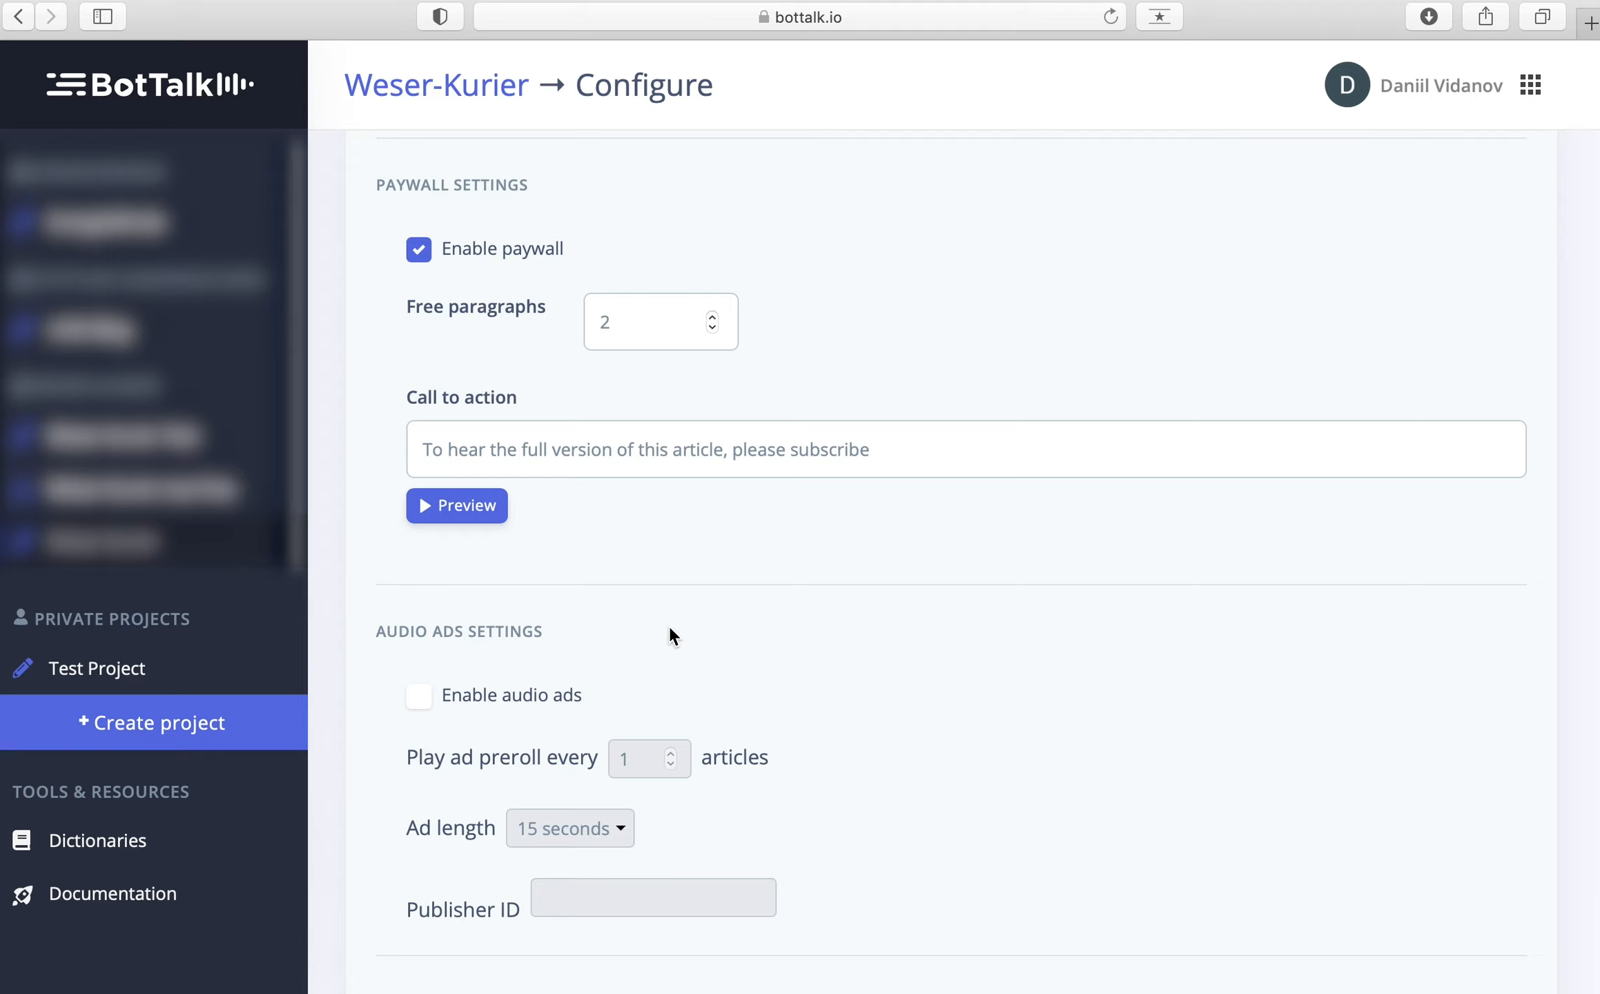
Enable audio ads with a preroll every 2 articles, and review the ad length choices.
left_click(419, 699)
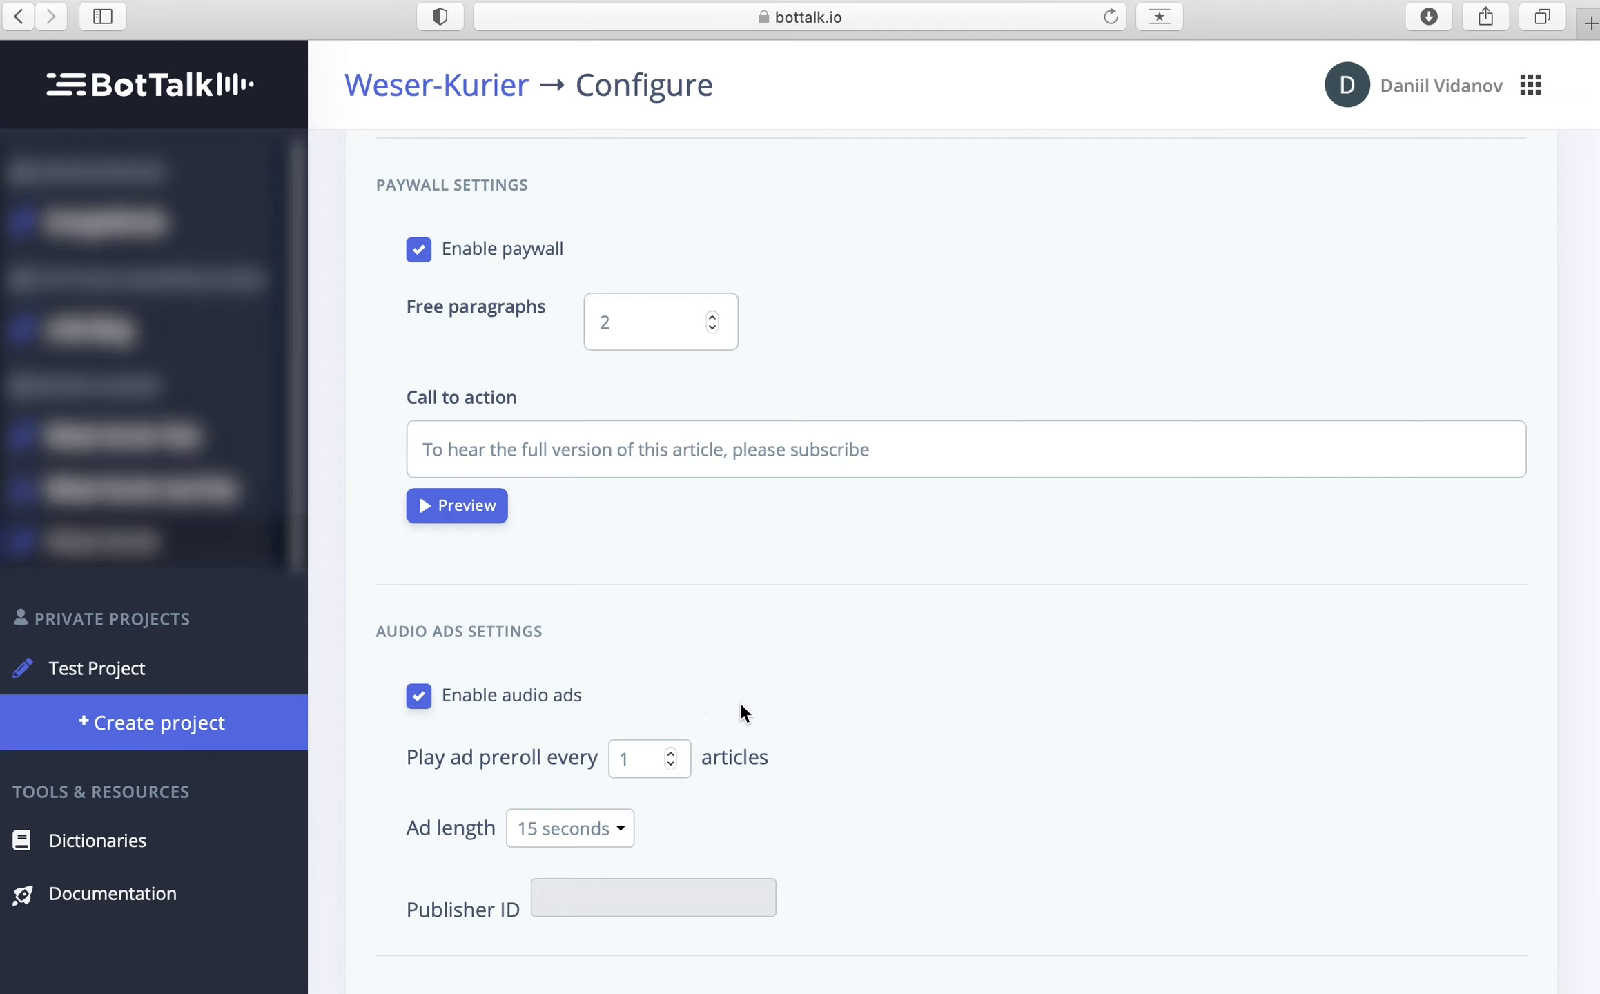
left_click(670, 754)
left_click(623, 829)
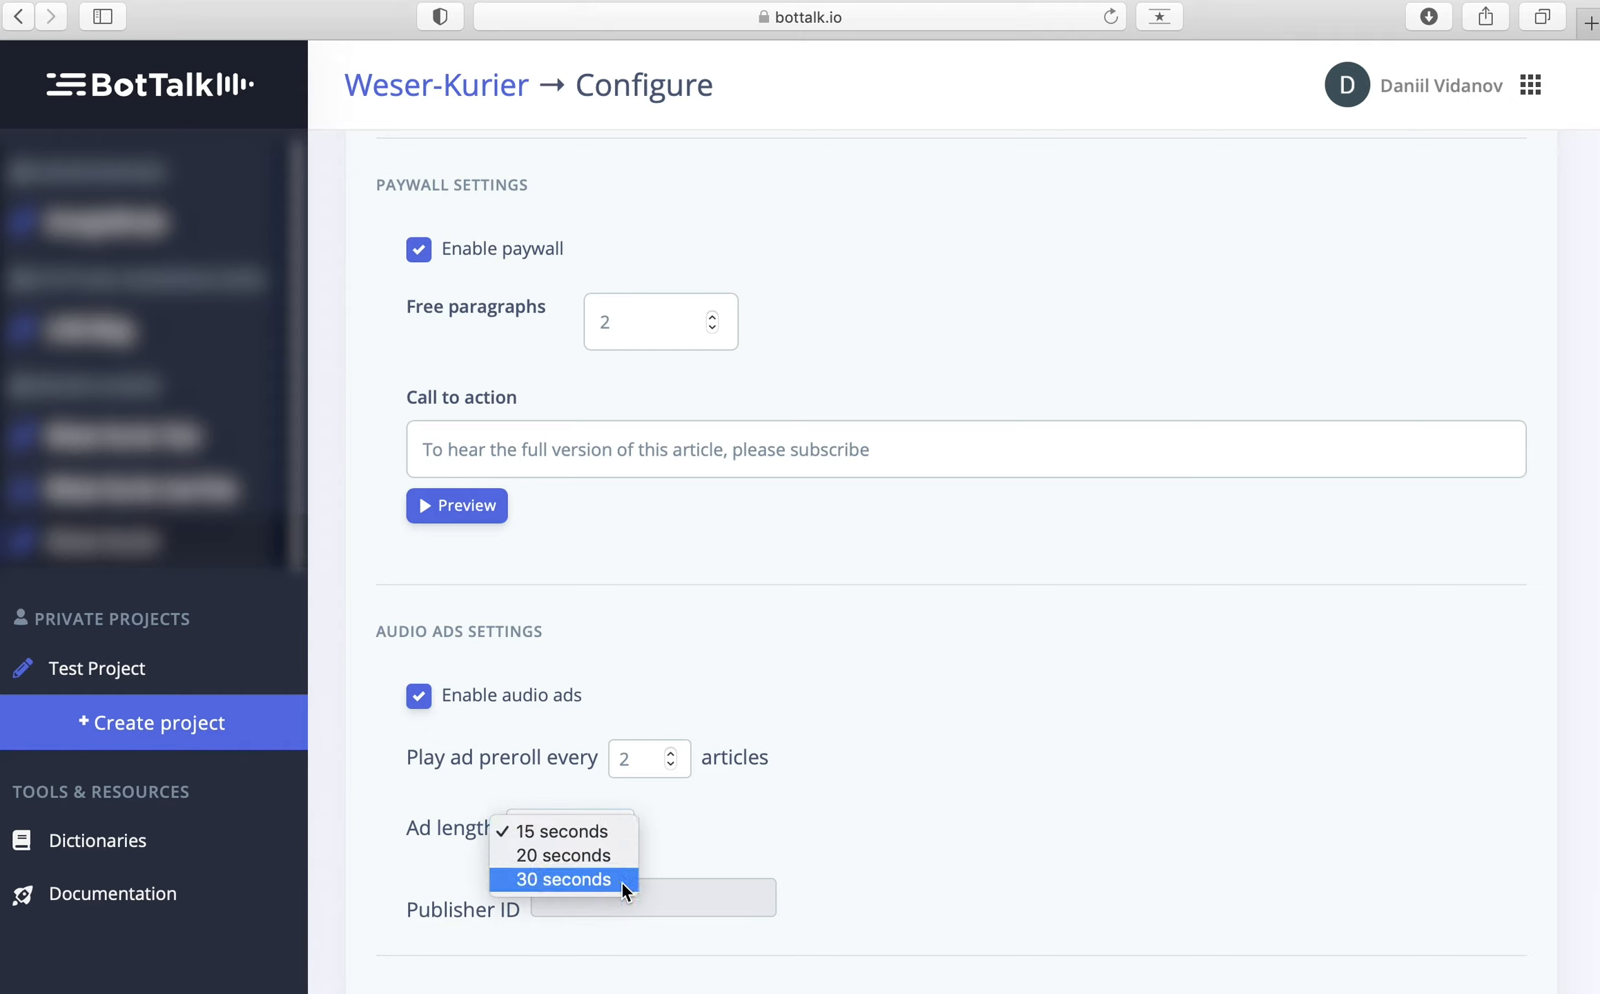
left_click(674, 851)
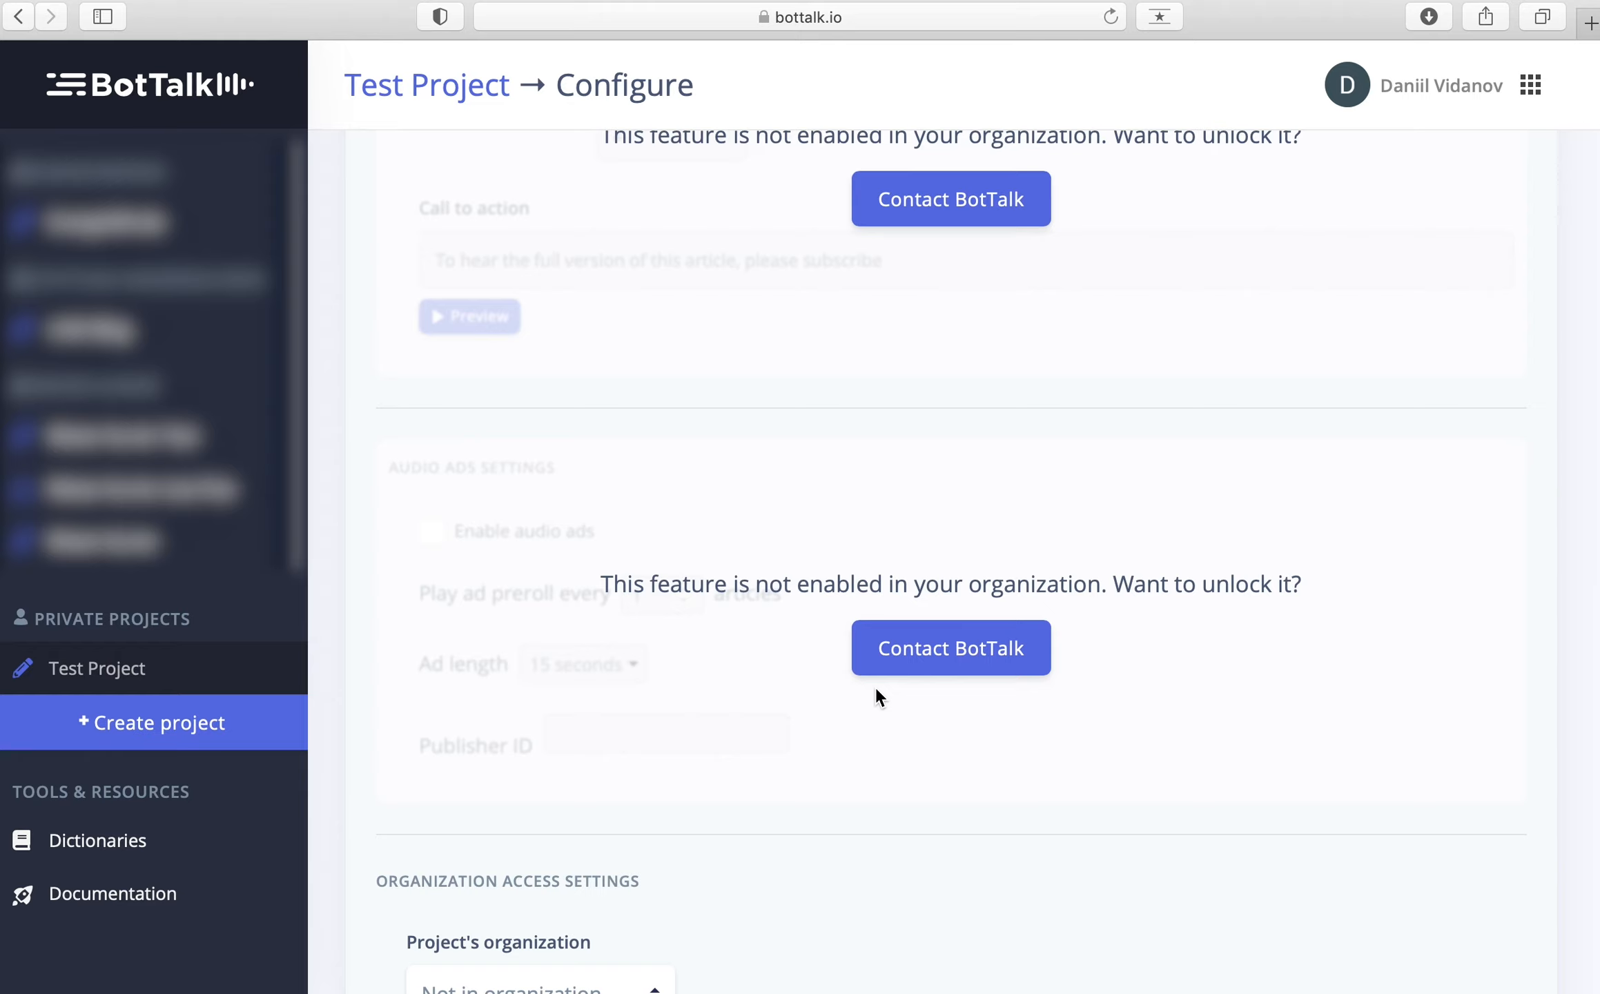
Set the organization of Test Project to BotTalk in the organization access settings.
scroll(876, 690, "down", 5)
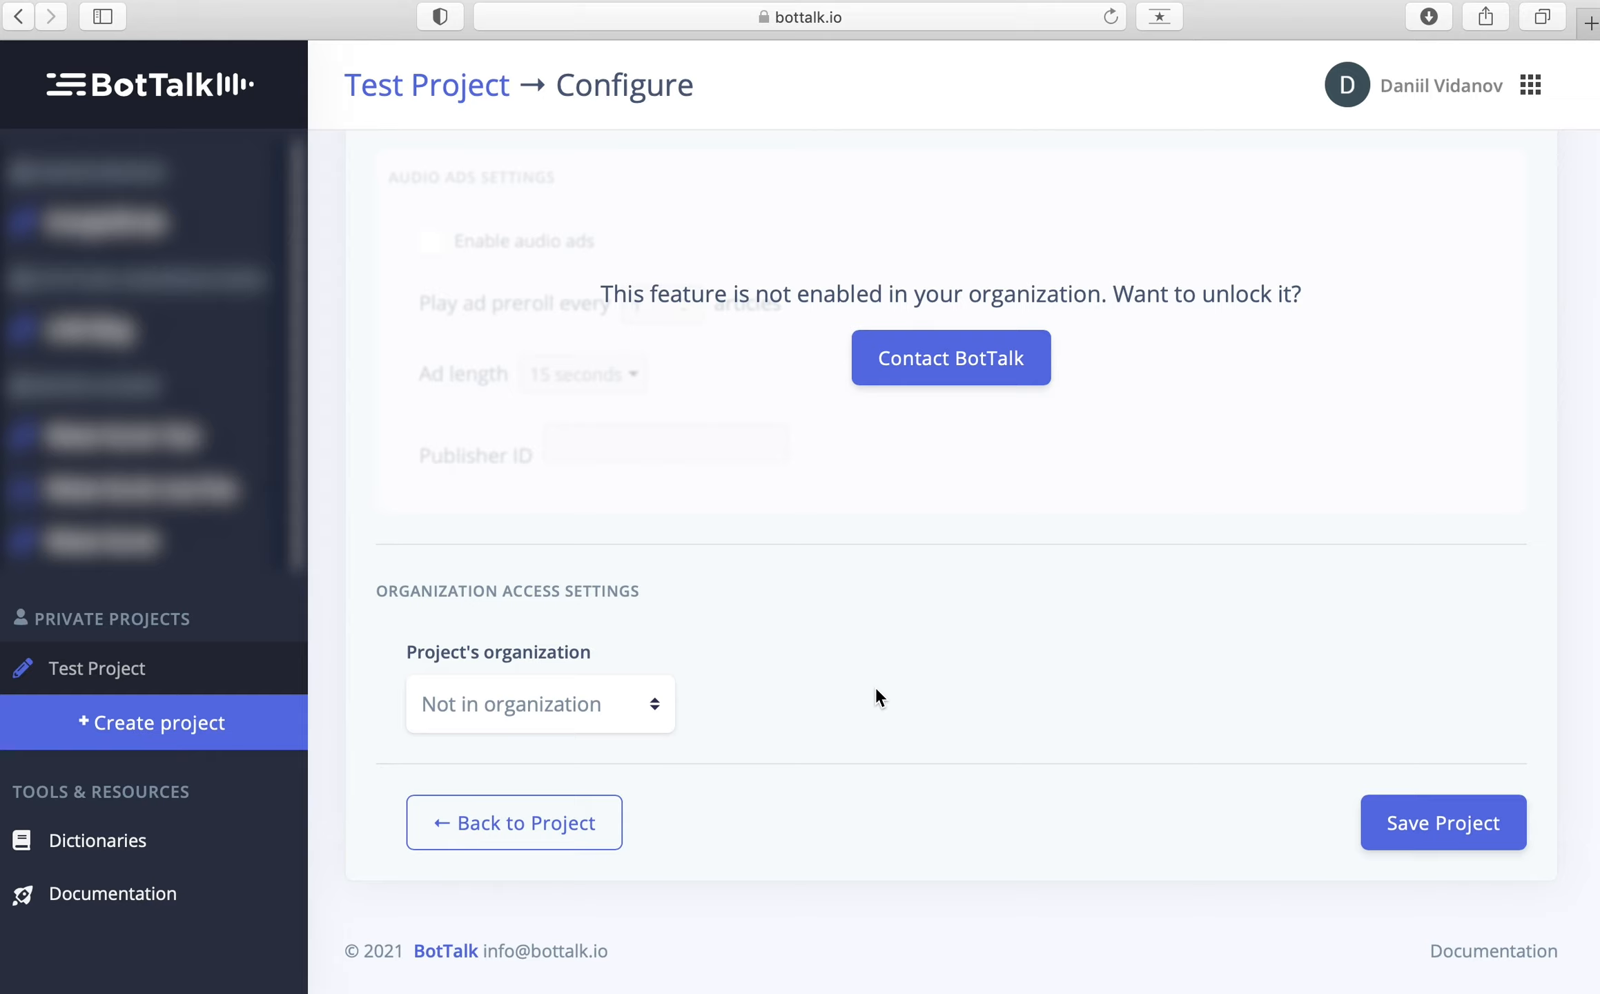
left_click(669, 704)
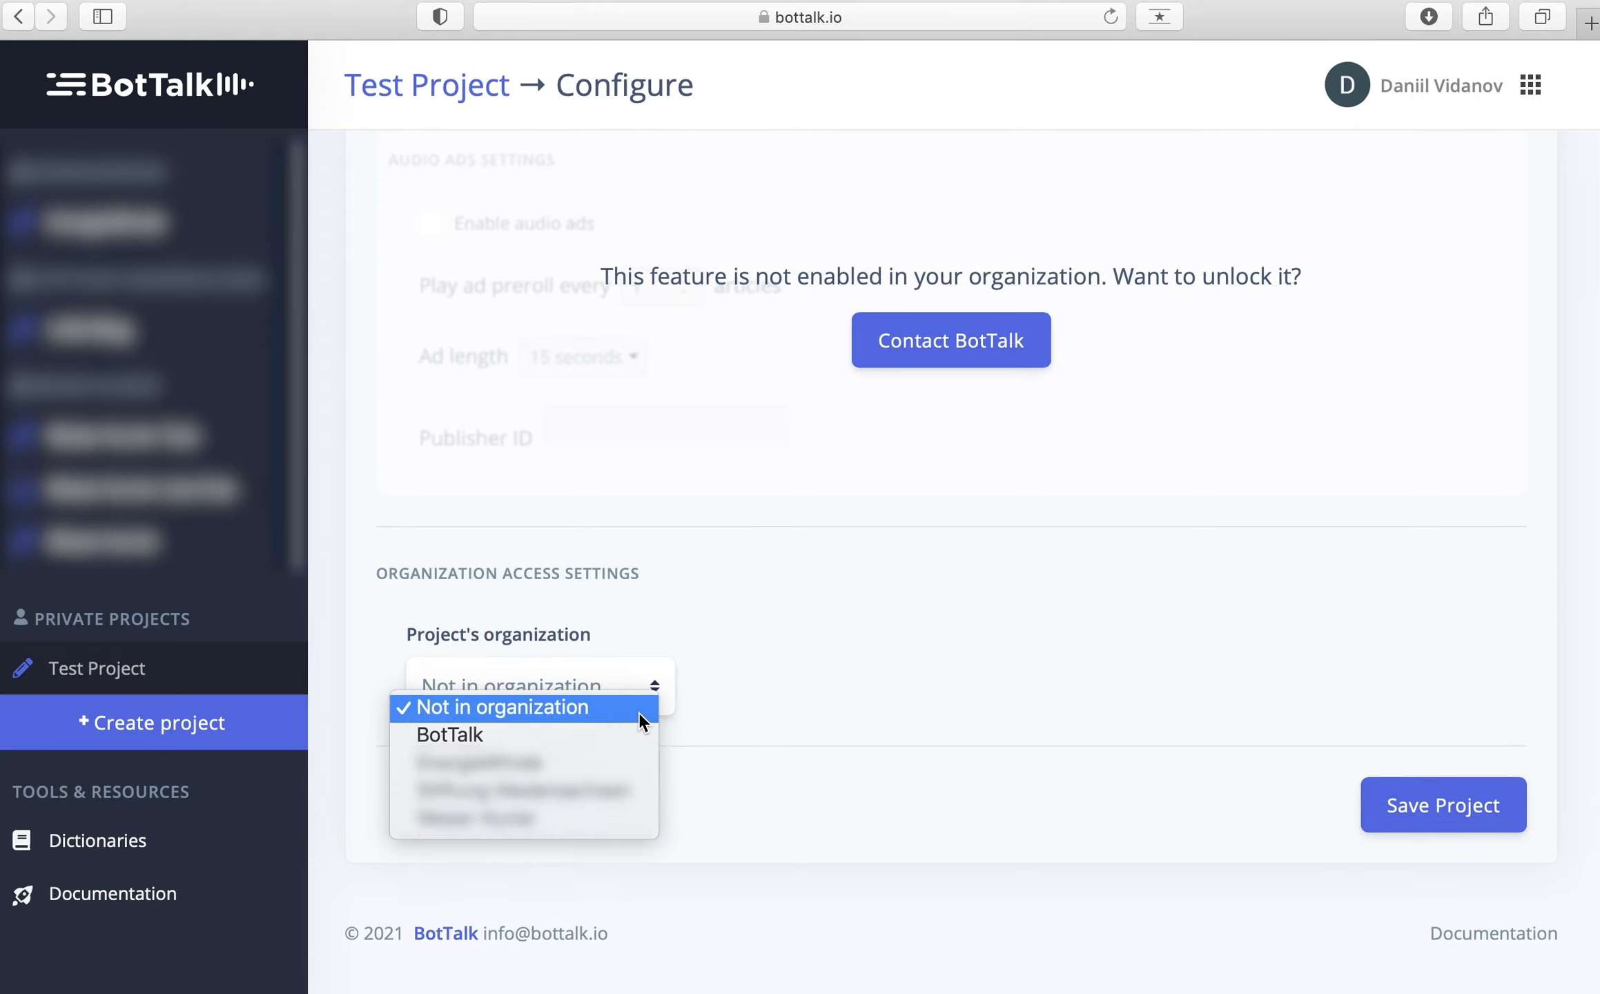
left_click(635, 731)
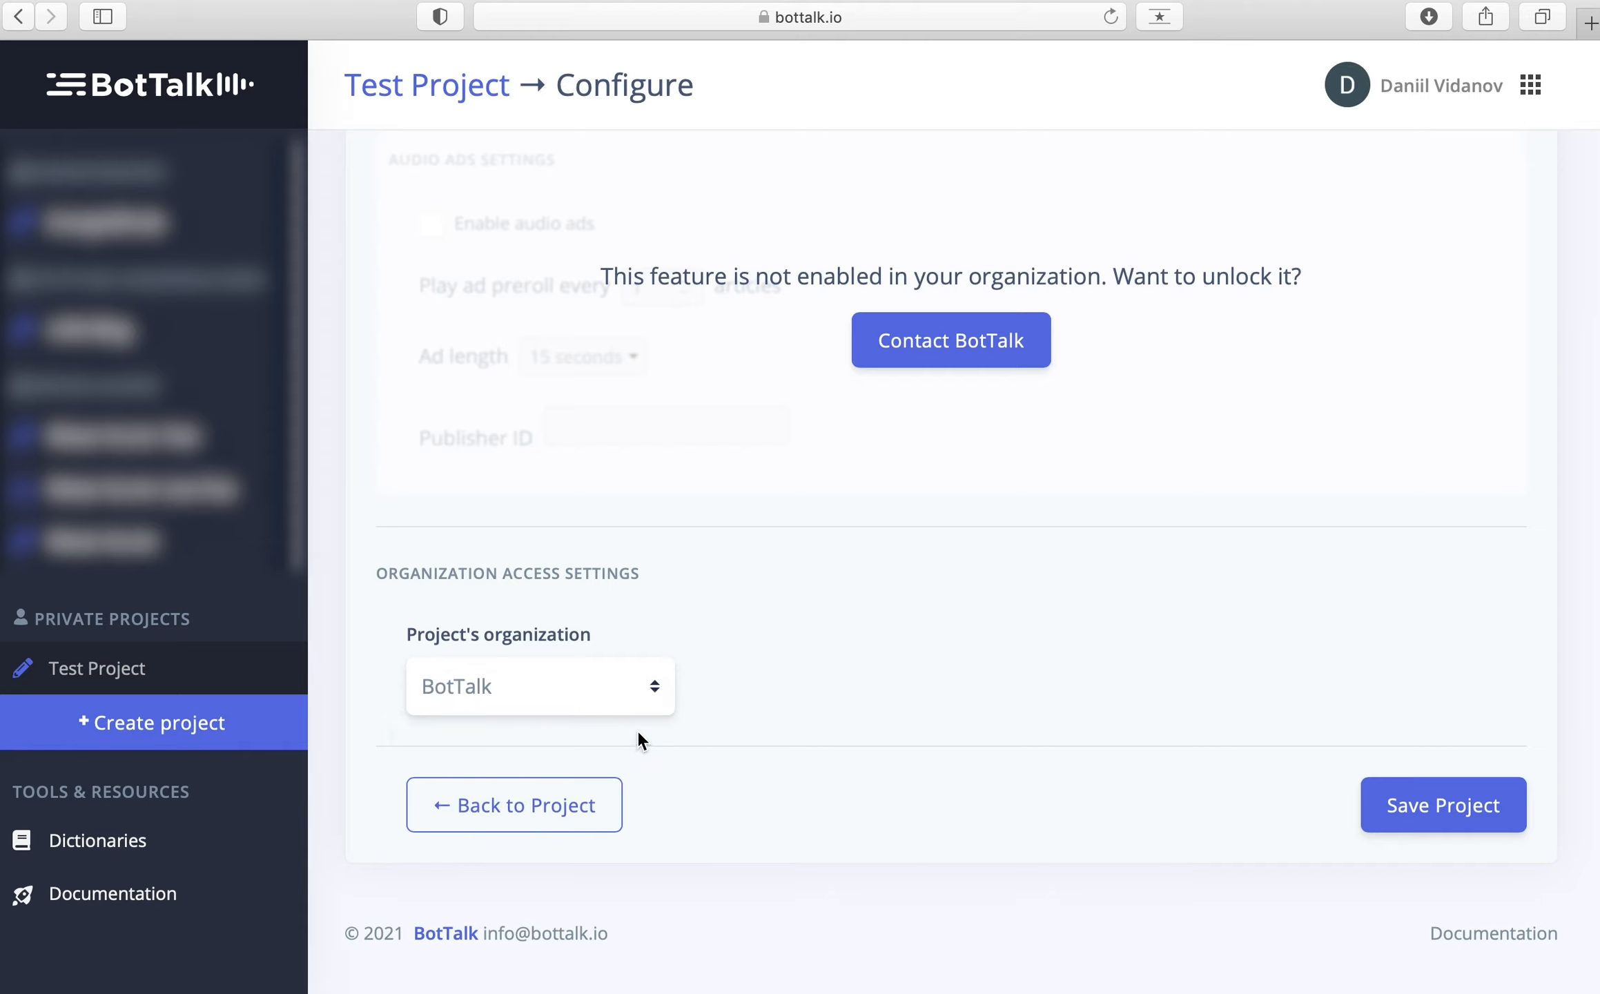